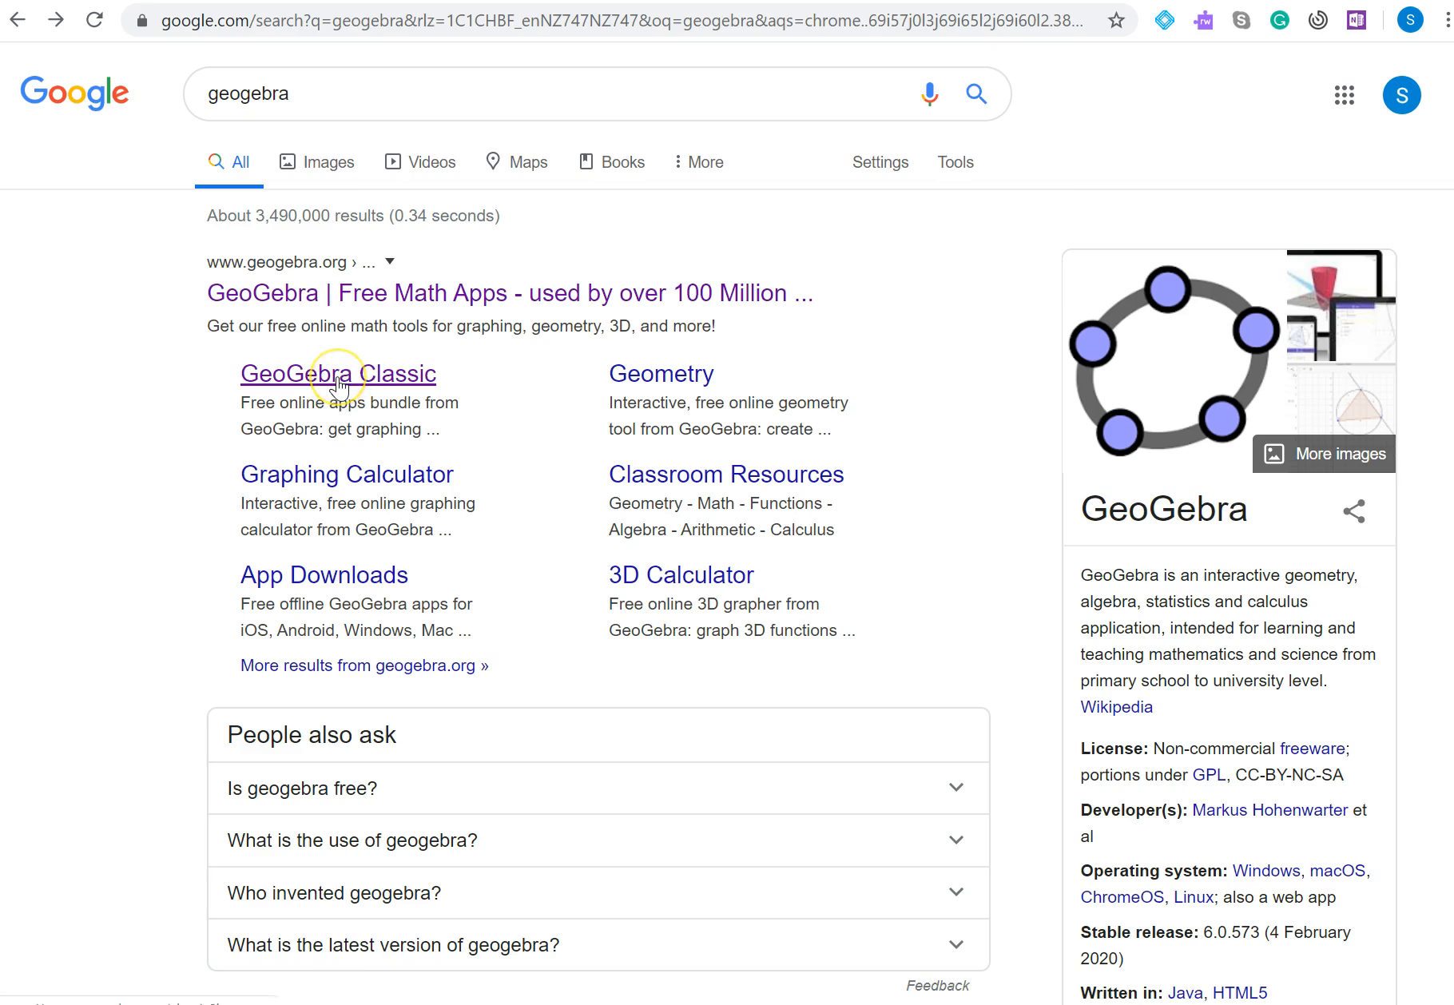
Step: Open GeoGebra Classic from the search results and narrow the Algebra view to enlarge the graphics area
{"action": "left_click", "coordinate": [339, 385]}
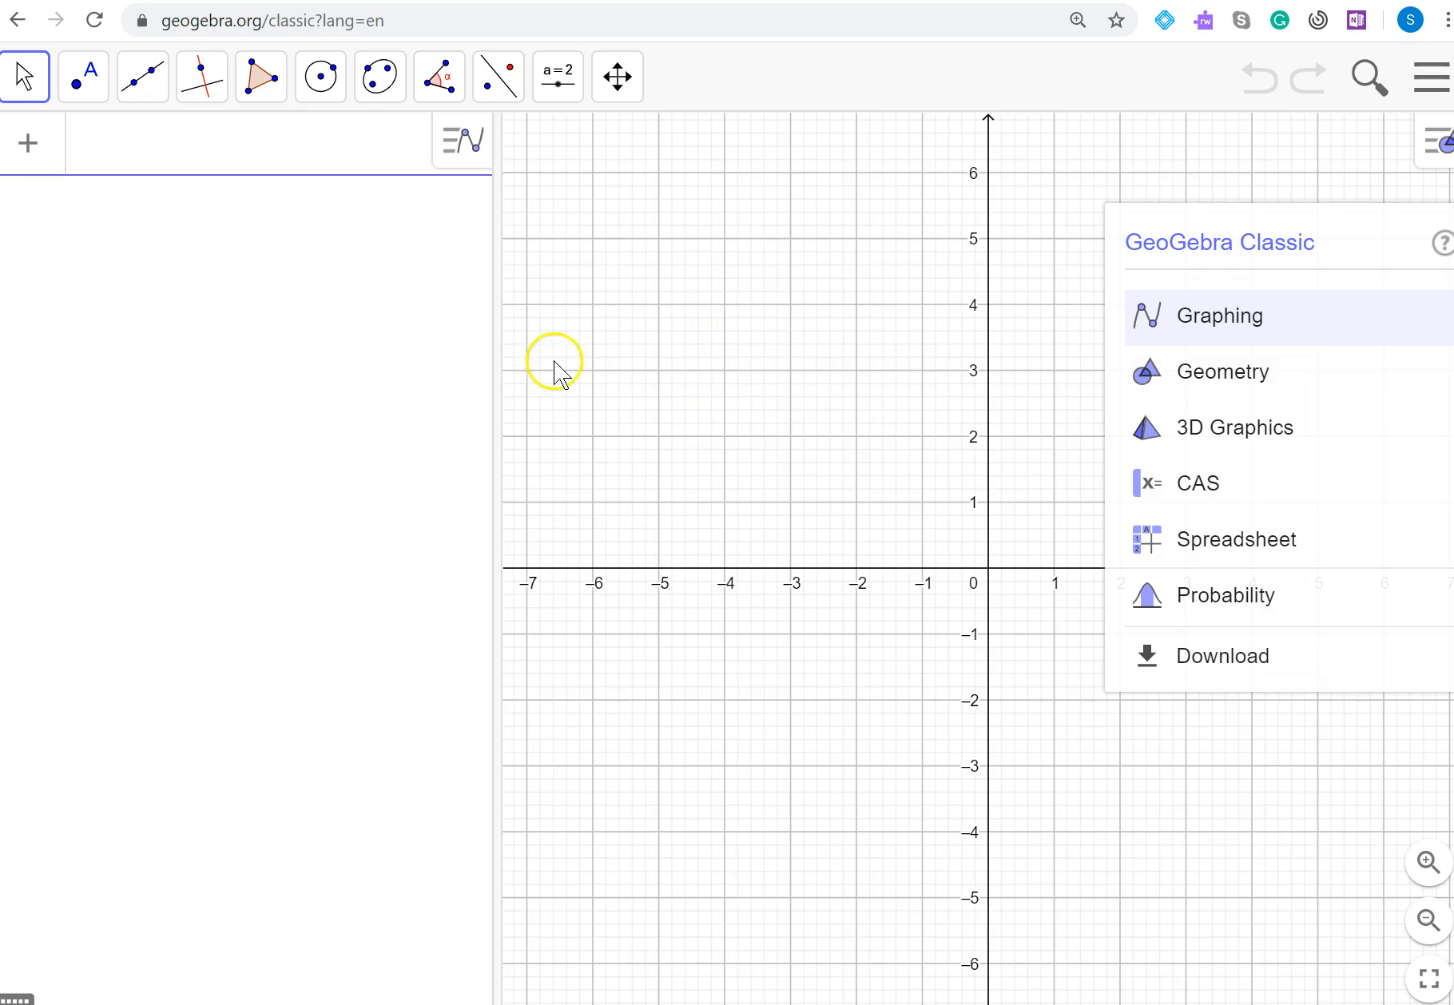
{"action": "left_click_drag", "start_coordinate": [496, 328], "coordinate": [341, 348]}
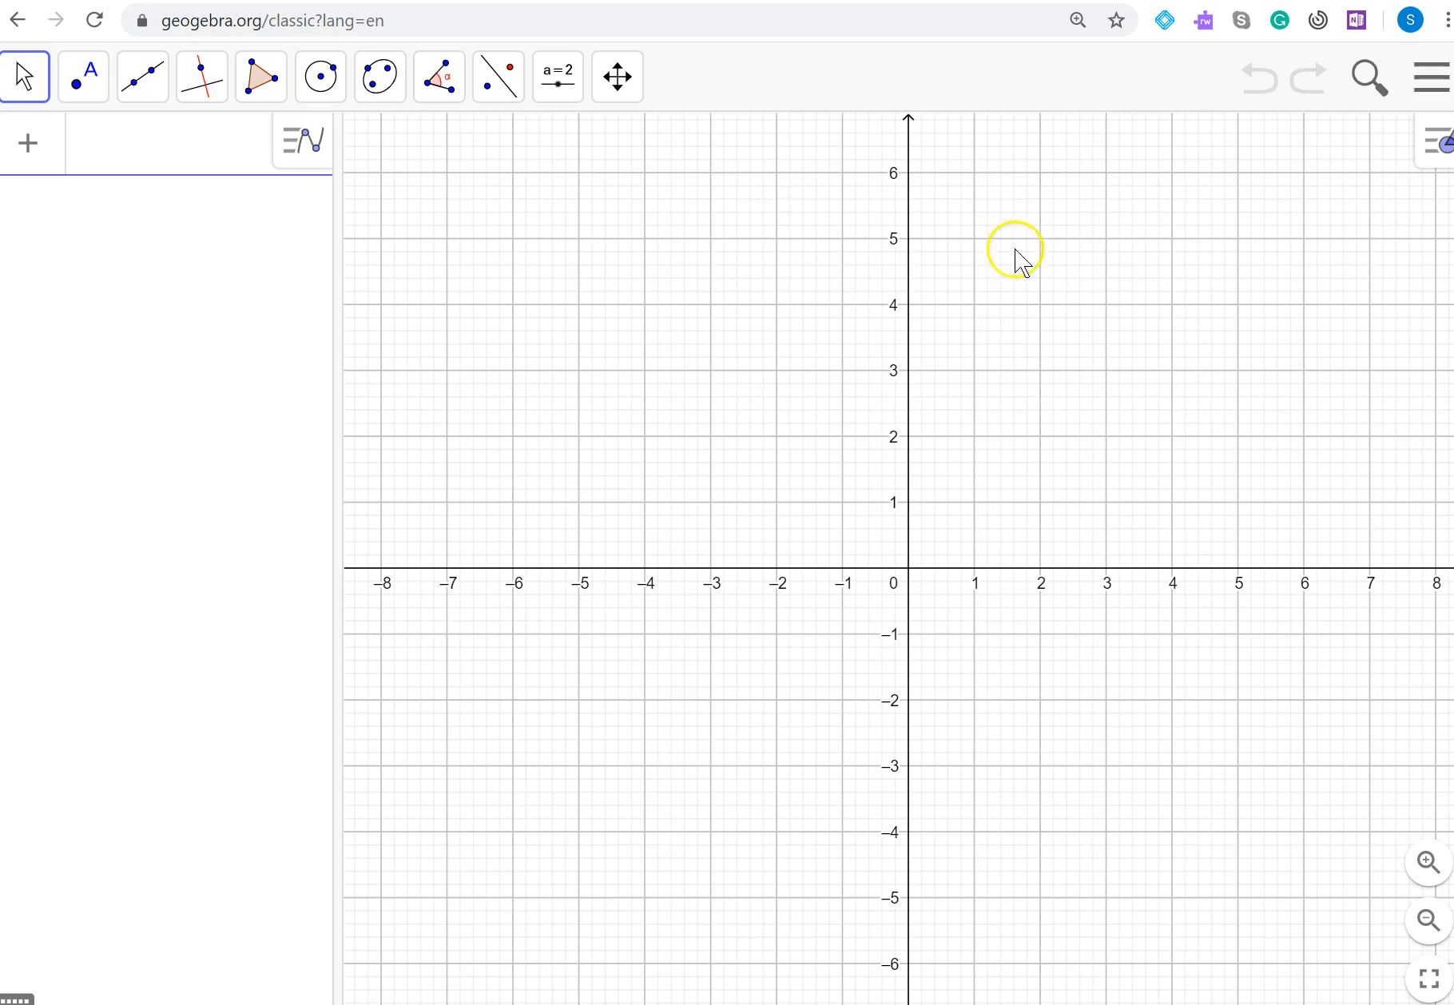
Step: Replace the 2D Graphics view with the 3D Graphics view, keeping the Algebra view displayed
{"action": "left_click", "coordinate": [1432, 80]}
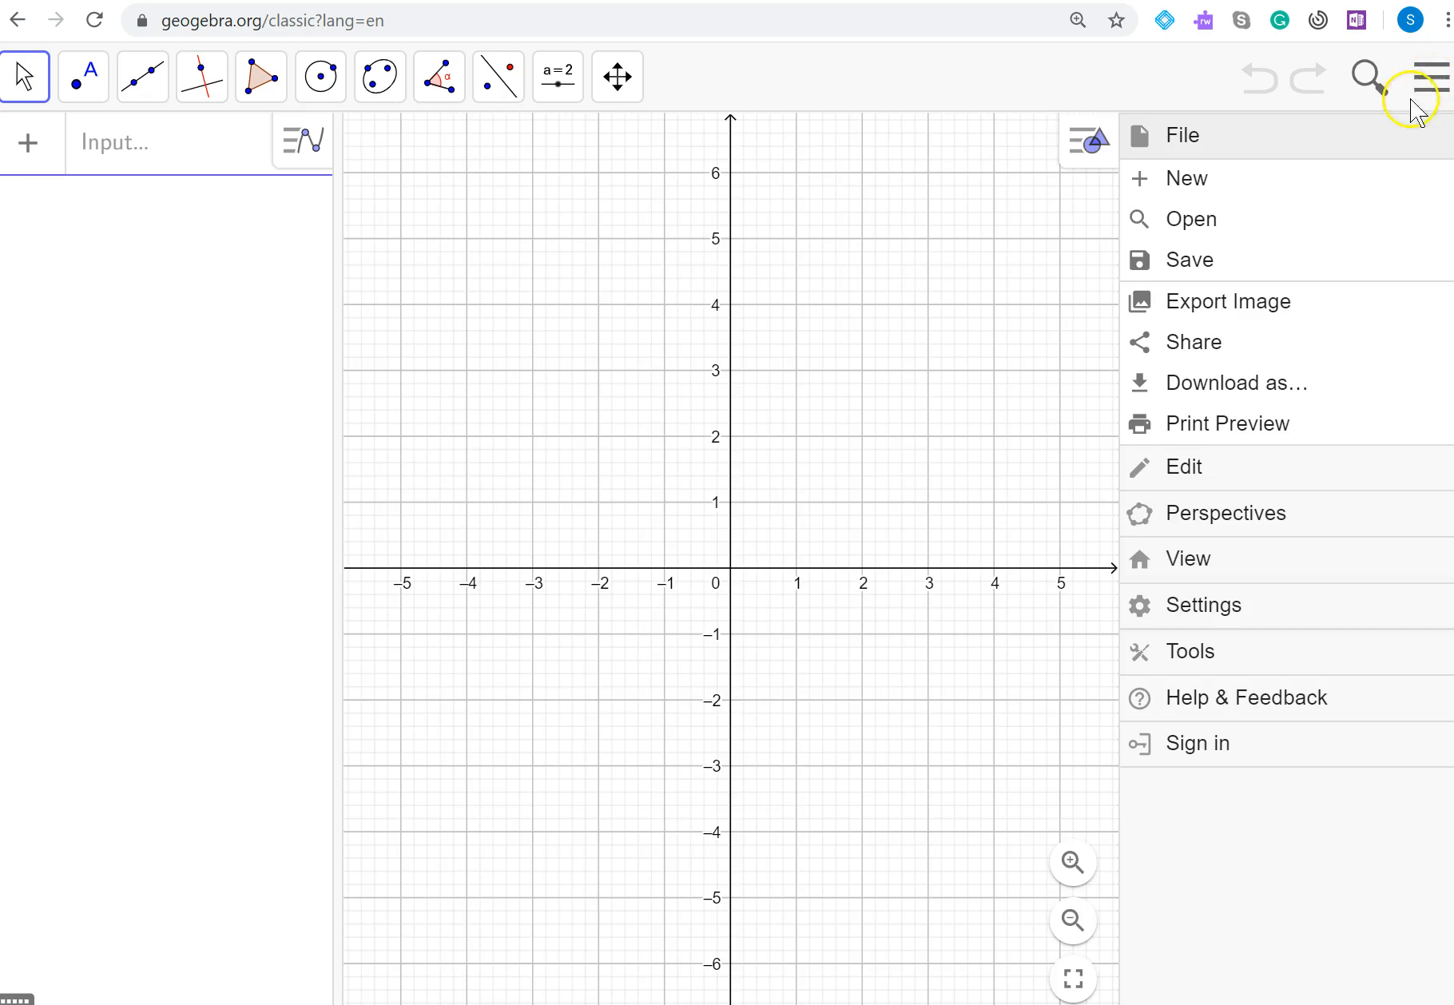
{"action": "left_click", "coordinate": [1198, 564]}
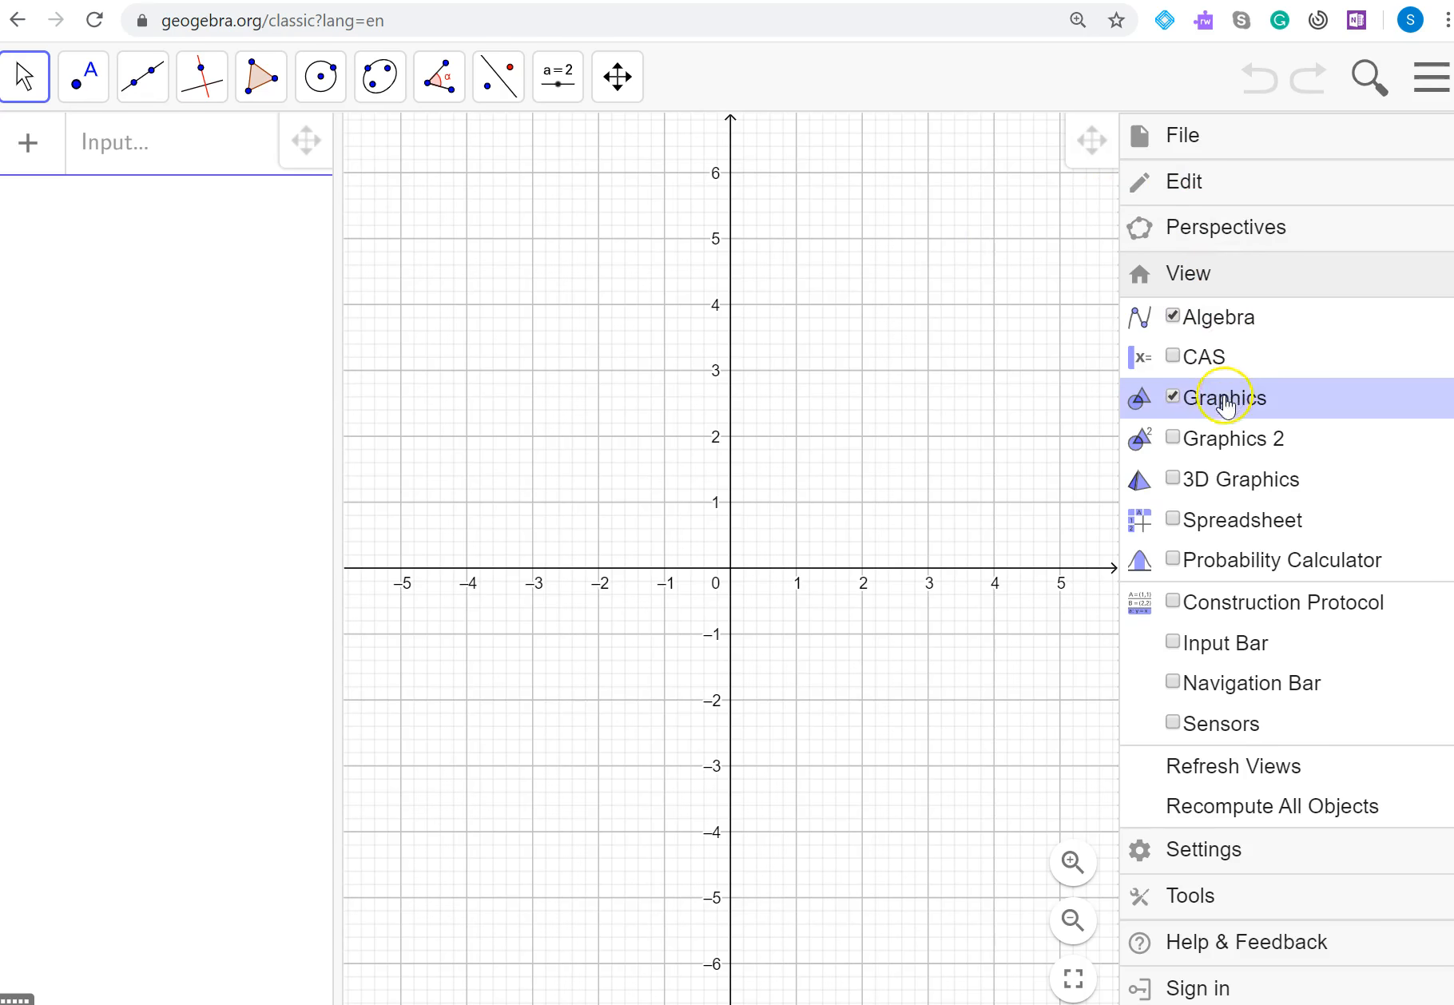
{"action": "left_click", "coordinate": [1175, 398]}
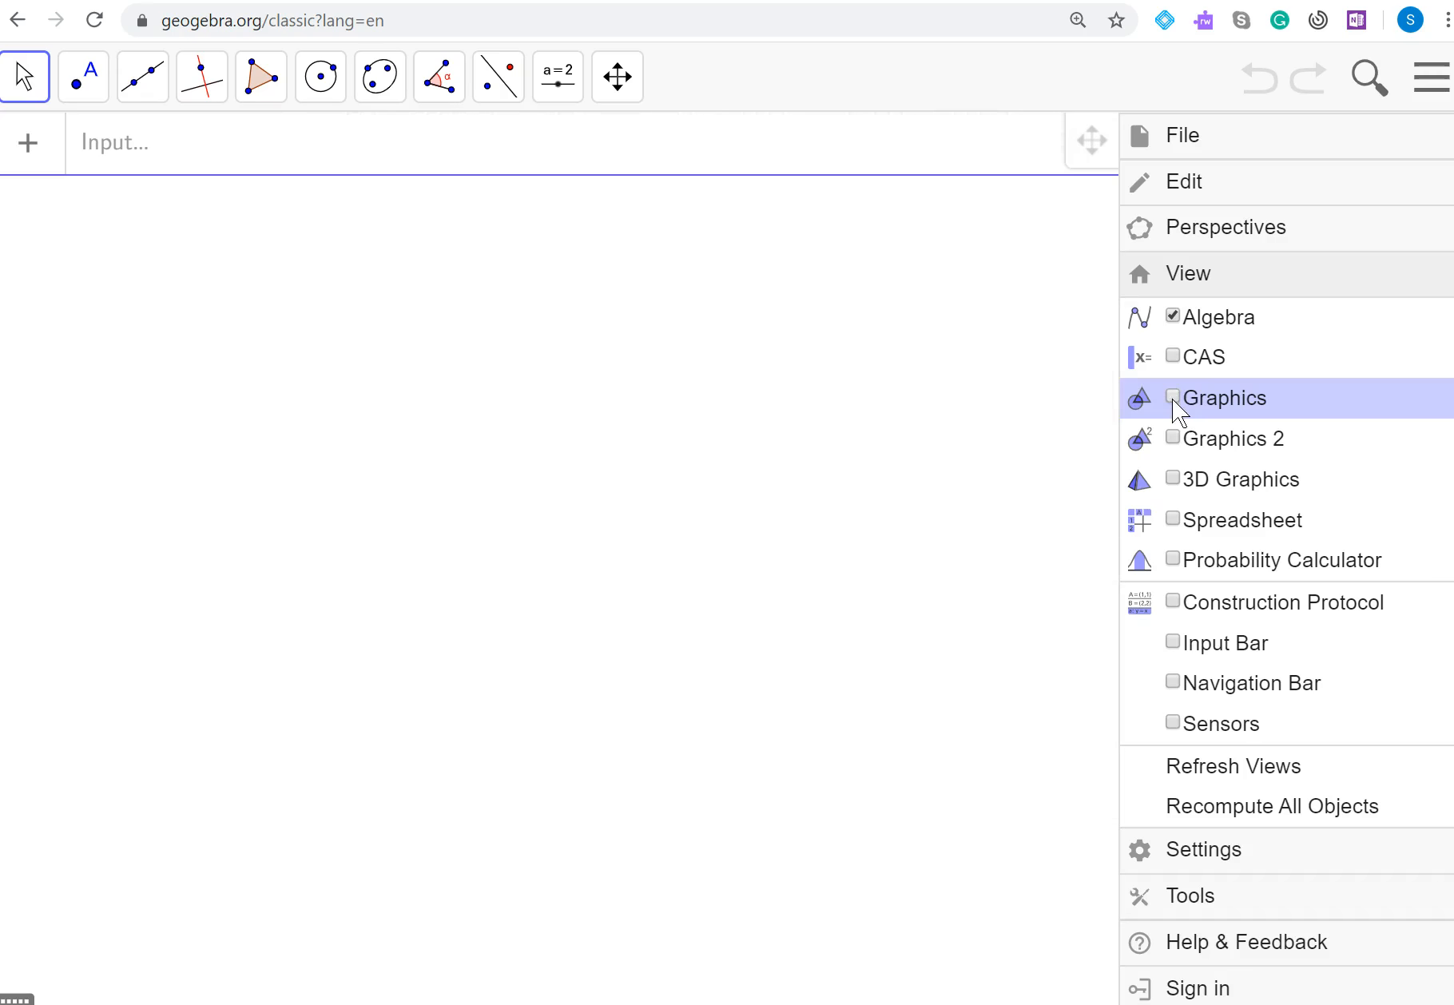
{"action": "left_click", "coordinate": [1174, 480]}
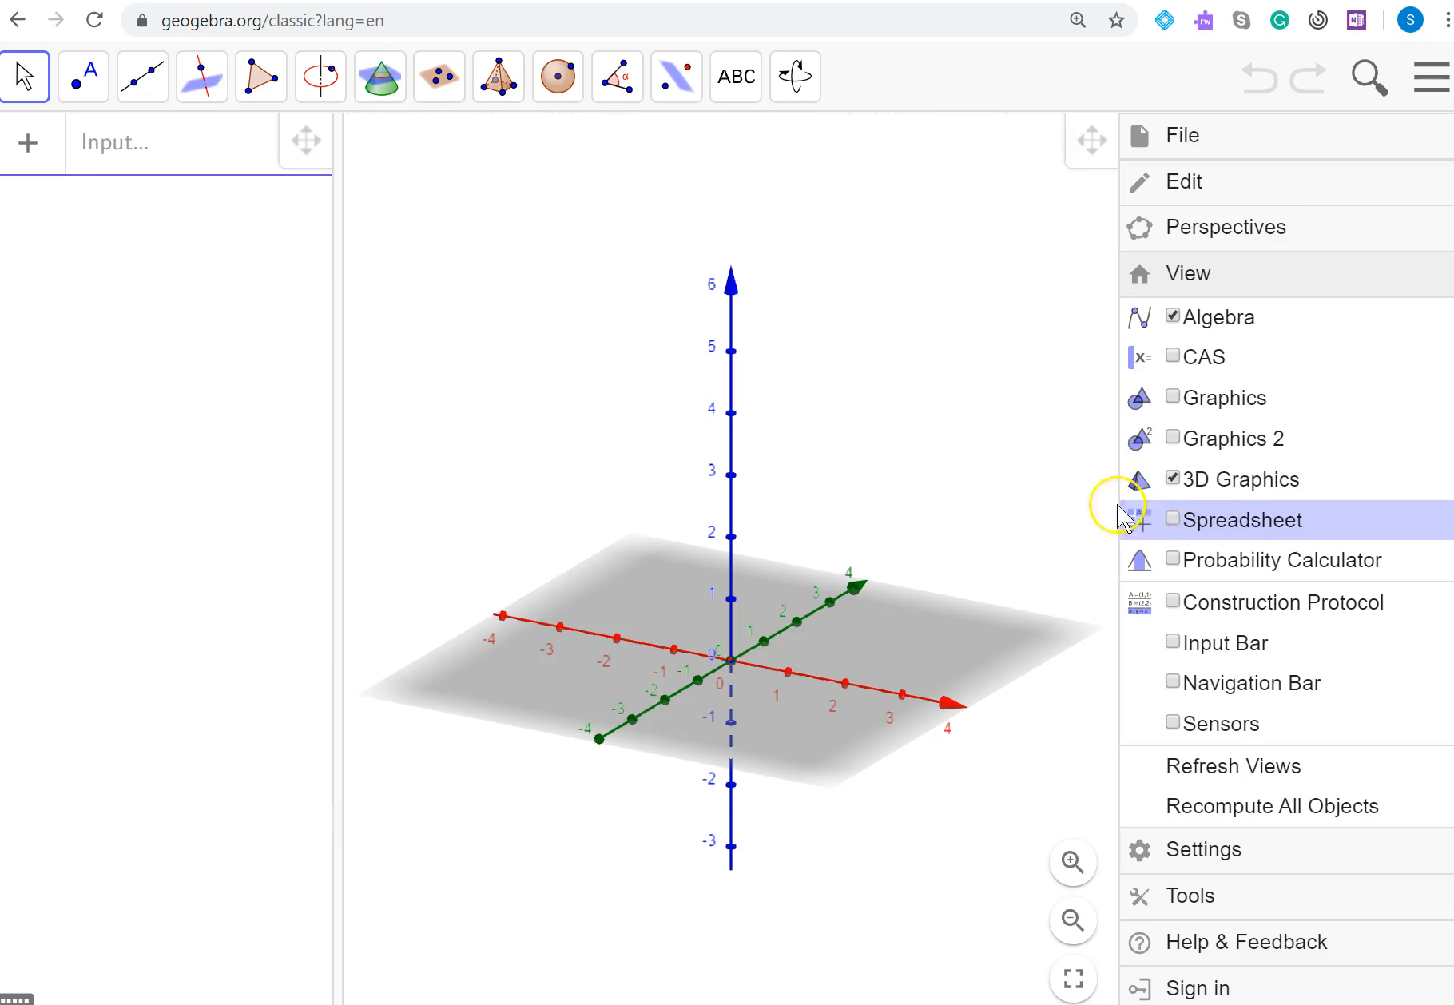
{"action": "left_click", "coordinate": [998, 454]}
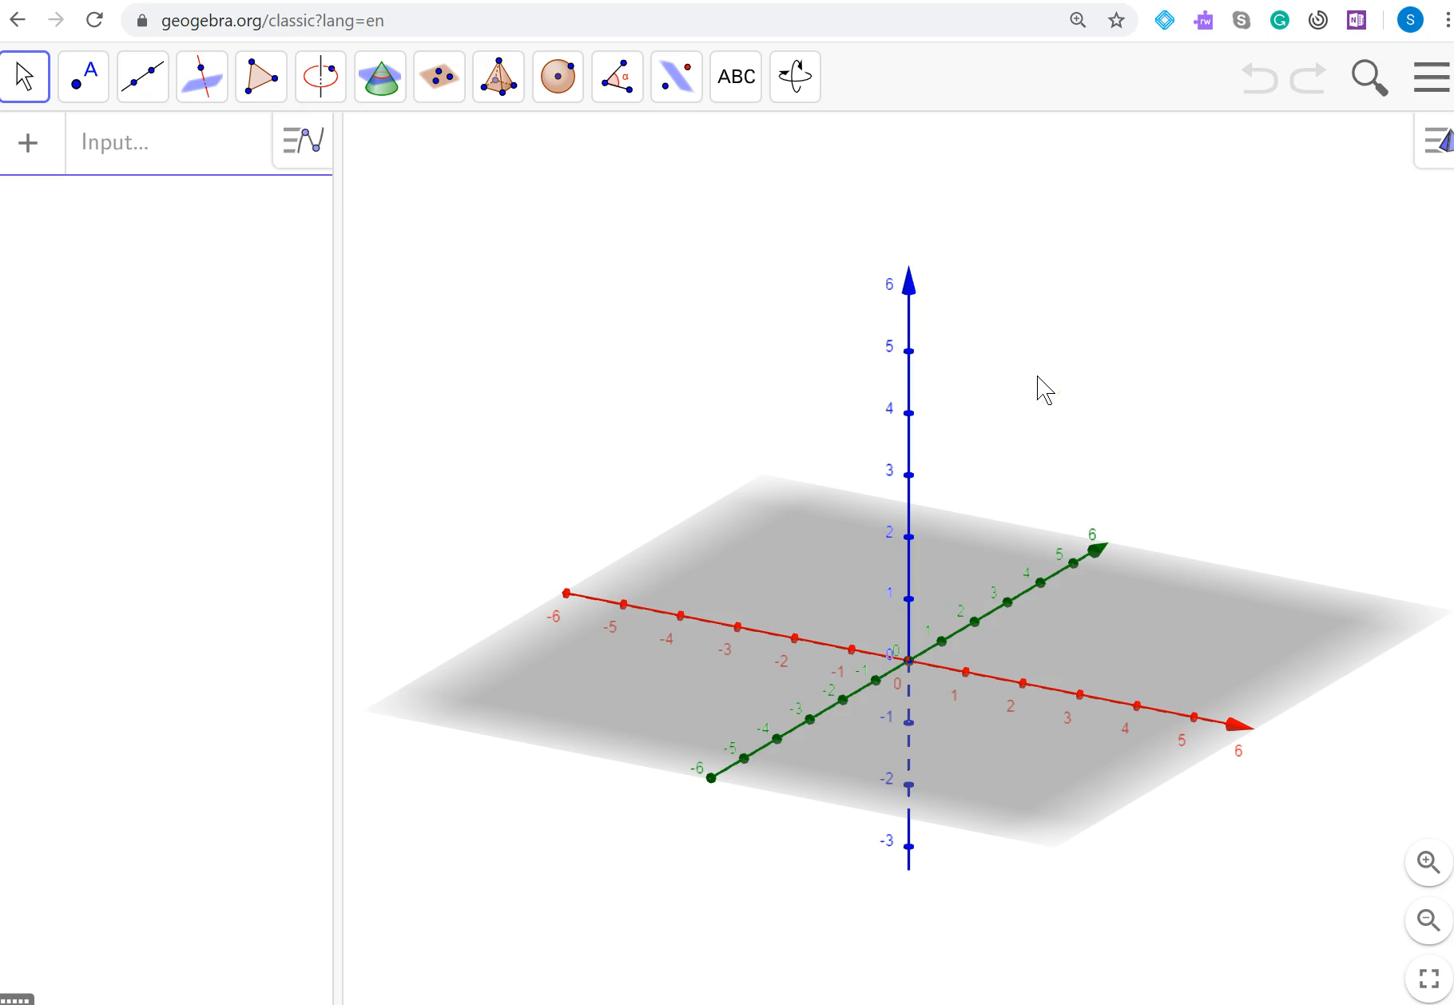
Step: Plot the first plane in the 3D view by entering the equation x − y − z = 1
{"action": "left_click_drag", "start_coordinate": [1035, 383], "coordinate": [1074, 368]}
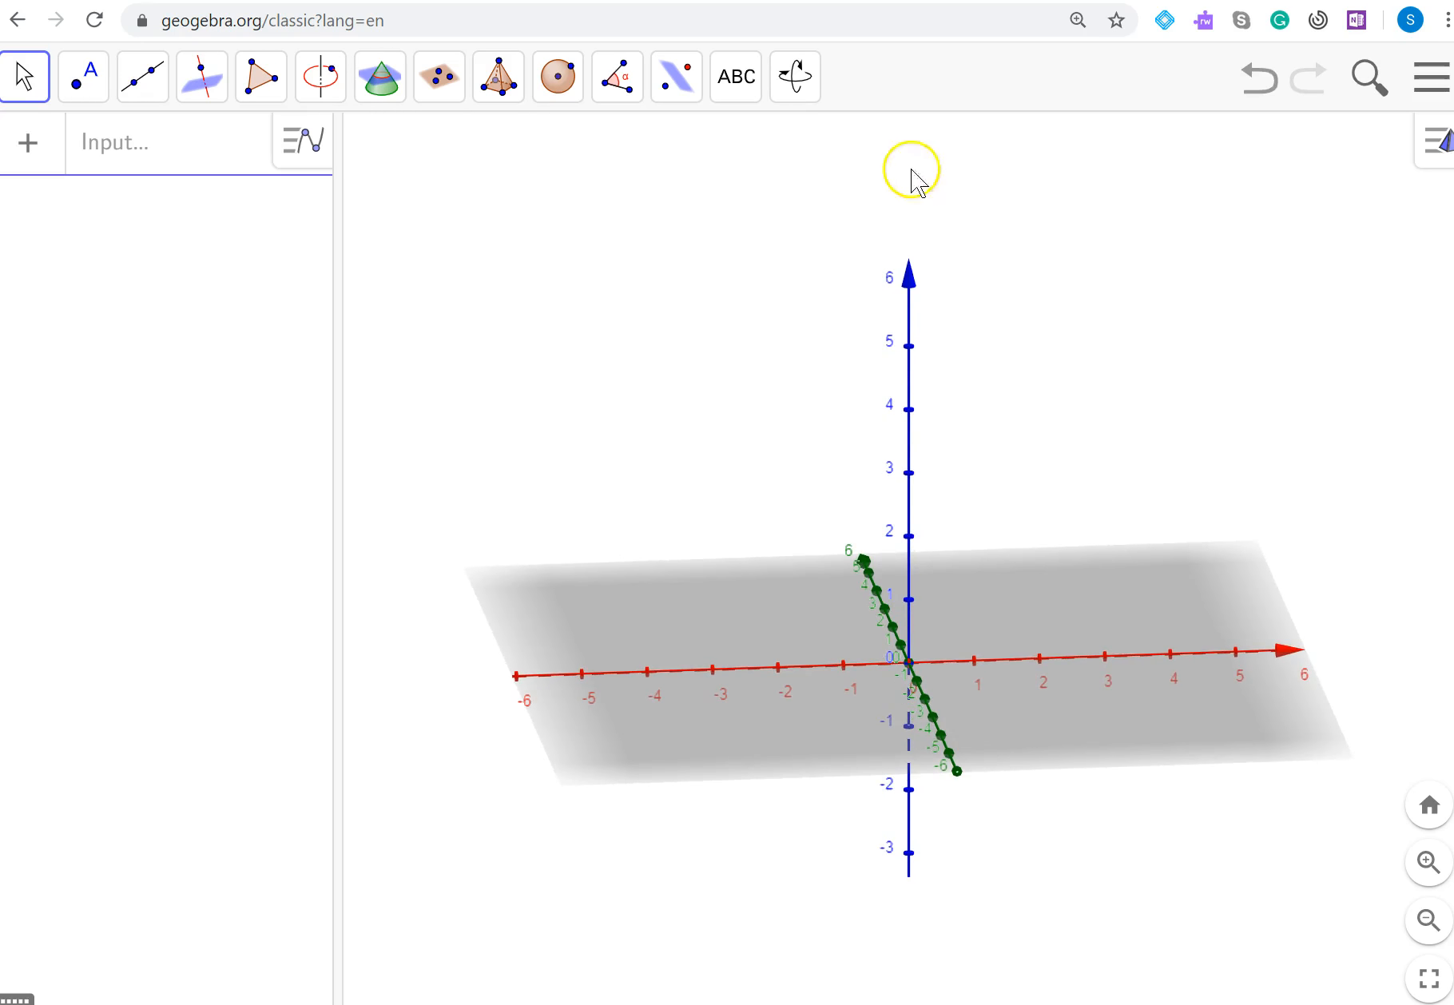
{"action": "left_click", "coordinate": [799, 80]}
{"action": "left_click", "coordinate": [861, 163]}
{"action": "mouse_move", "coordinate": [1023, 220]}
{"action": "left_mouse_down"}
{"action": "mouse_move", "coordinate": [1042, 259]}
{"action": "mouse_move", "coordinate": [989, 272]}
{"action": "mouse_move", "coordinate": [957, 242]}
{"action": "mouse_move", "coordinate": [969, 212]}
{"action": "mouse_move", "coordinate": [979, 255]}
{"action": "mouse_move", "coordinate": [959, 274]}
{"action": "mouse_move", "coordinate": [886, 260]}
{"action": "mouse_move", "coordinate": [870, 233]}
{"action": "mouse_move", "coordinate": [1009, 234]}
{"action": "left_mouse_up"}
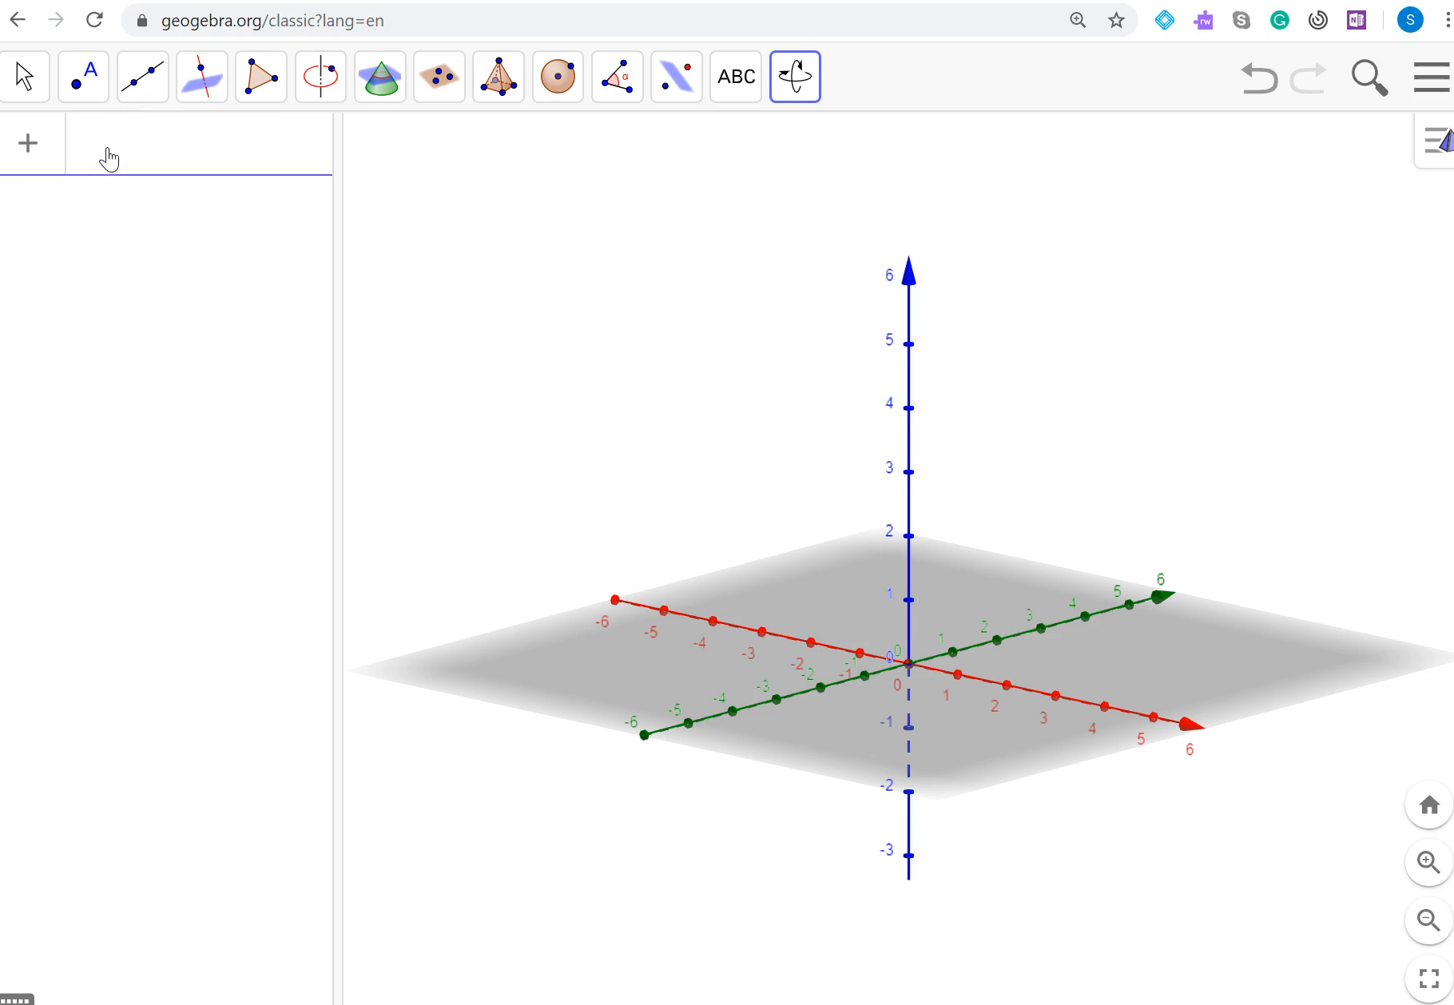
{"action": "type", "text": "x −"}
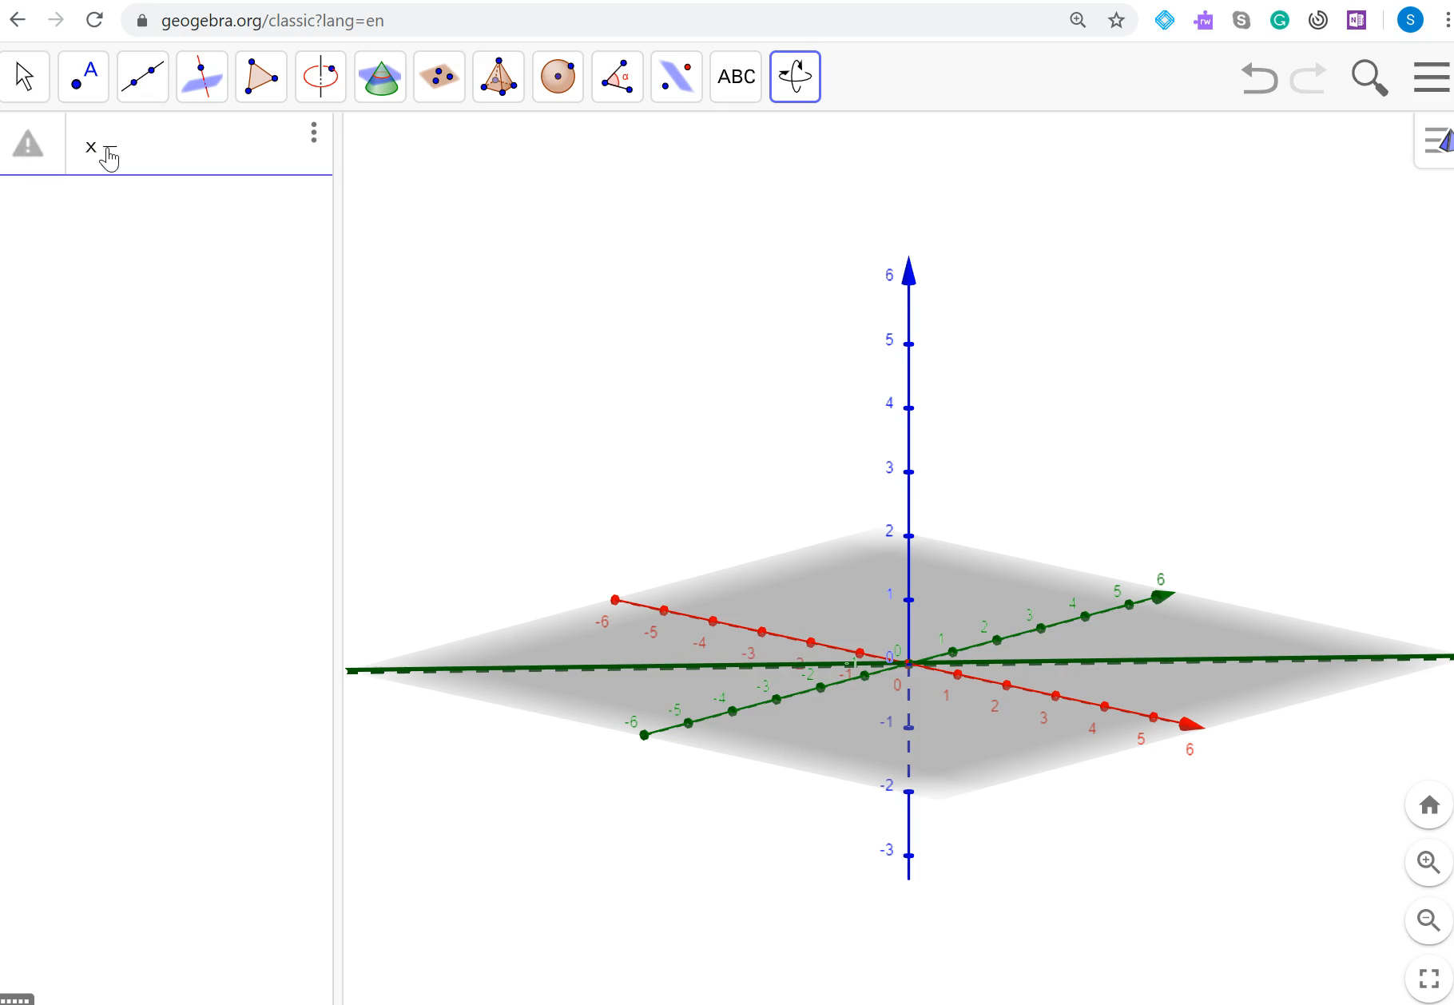
{"action": "type", "text": "=y-"}
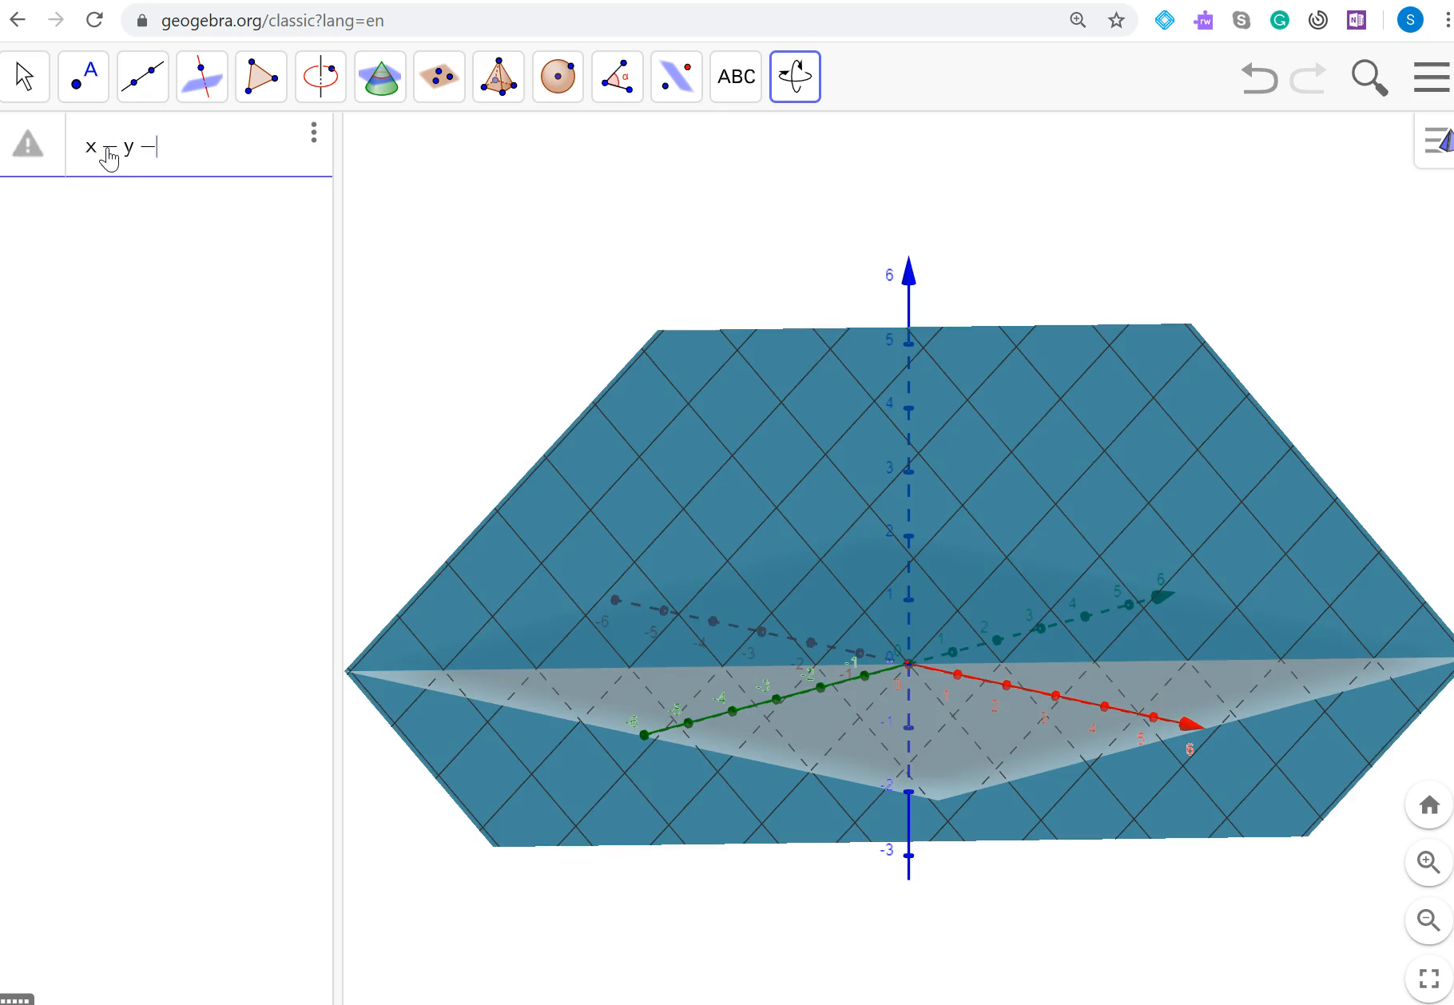
{"action": "type", "text": "z="}
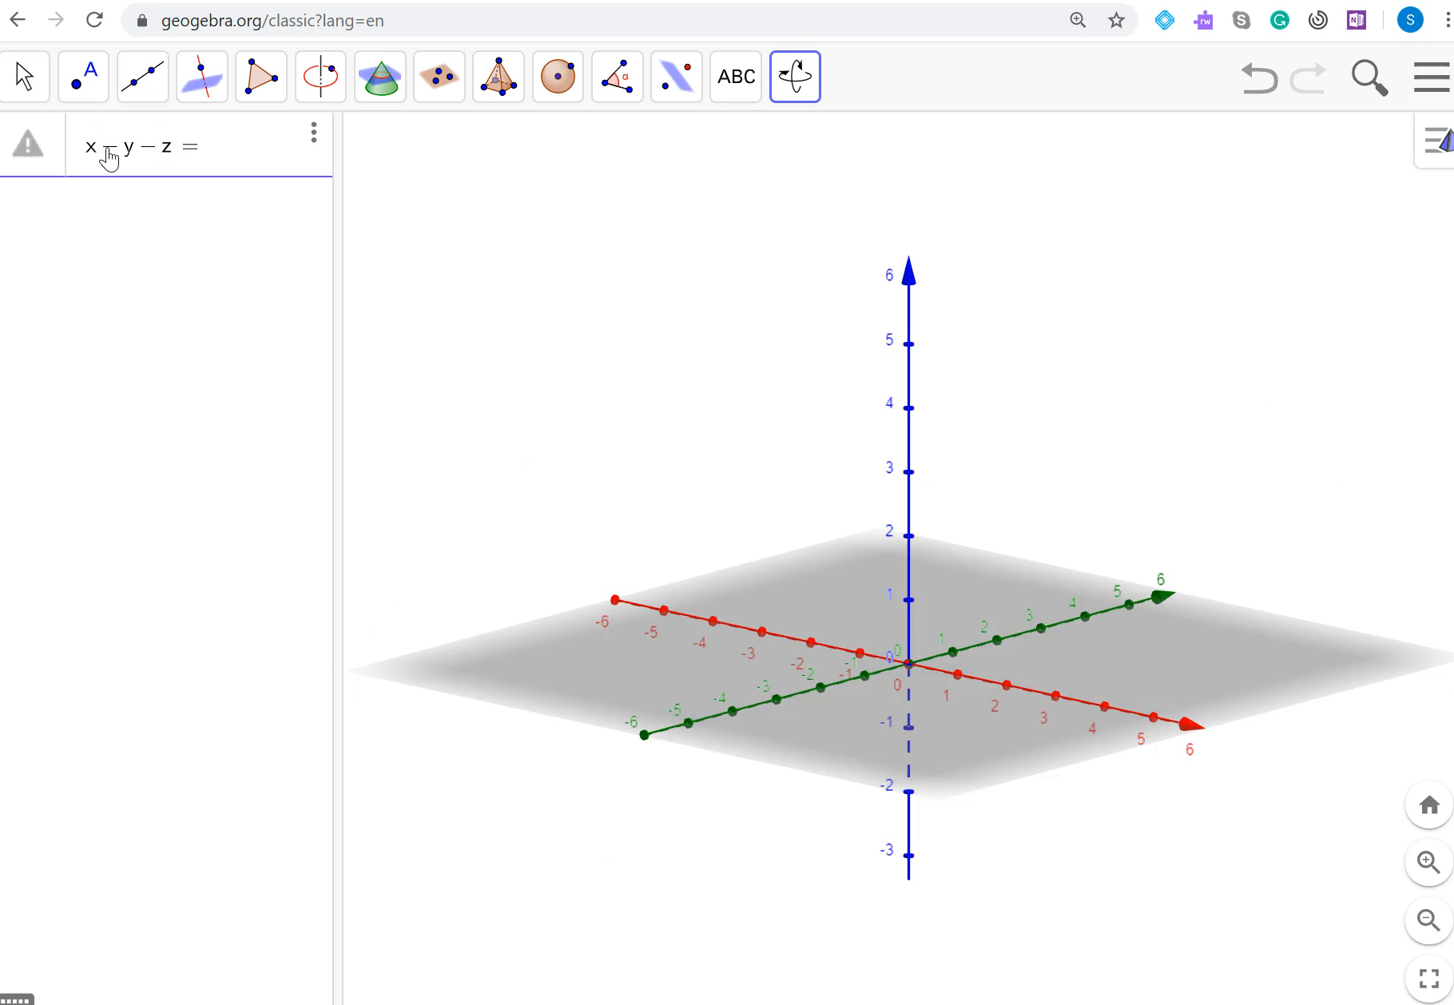
{"action": "type", "text": "1"}
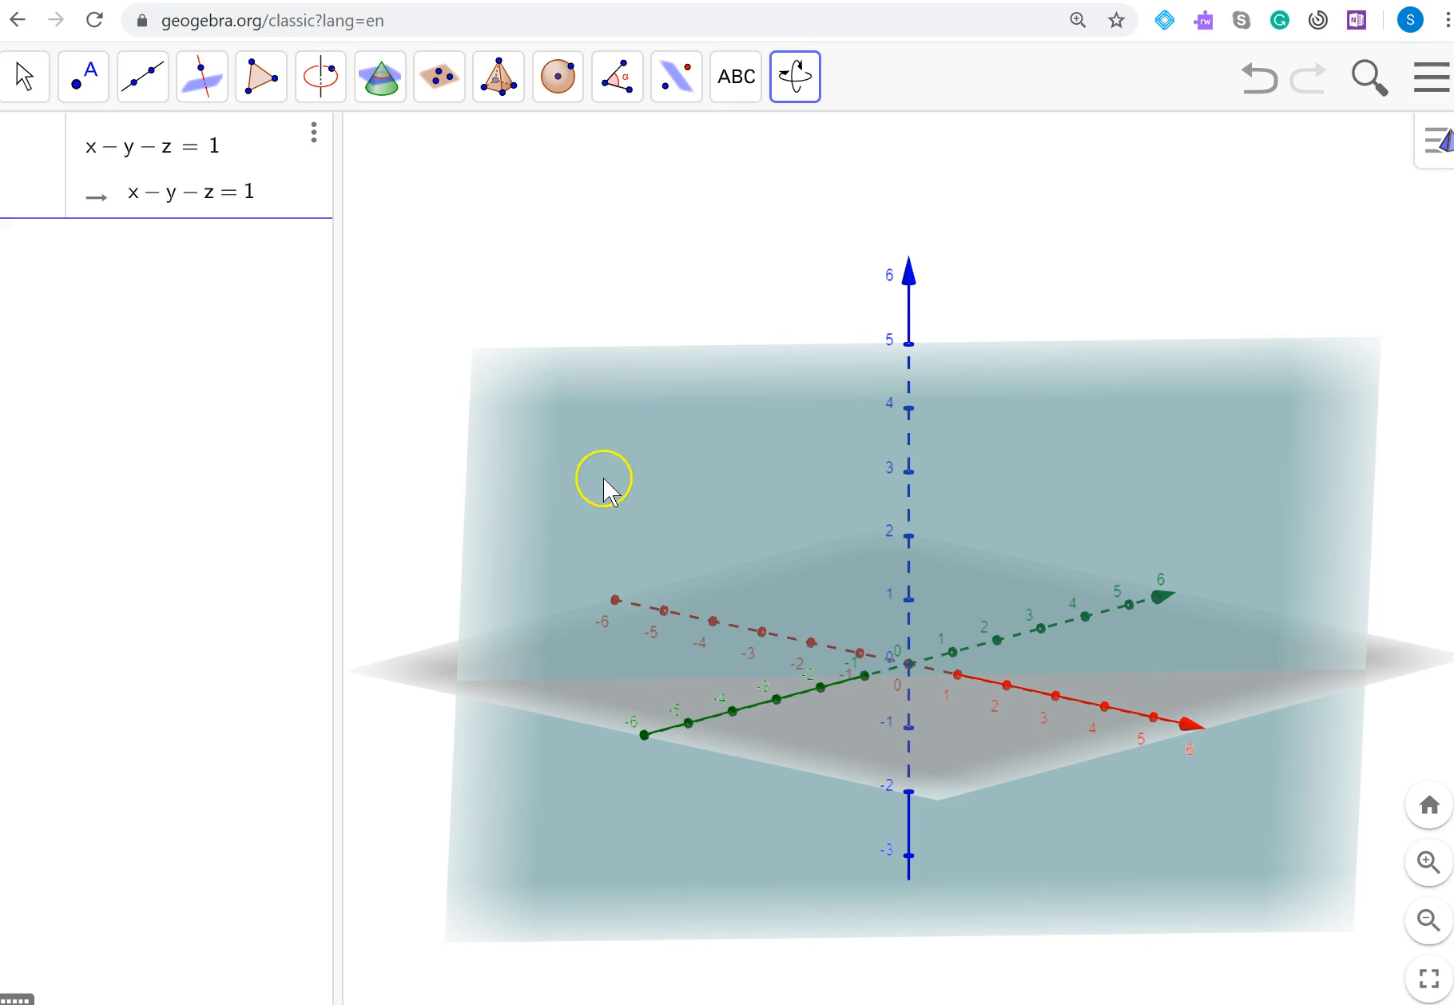
Step: Plot a second plane in the 3D view by entering the equation x + y + z = 2
{"action": "left_click", "coordinate": [803, 100]}
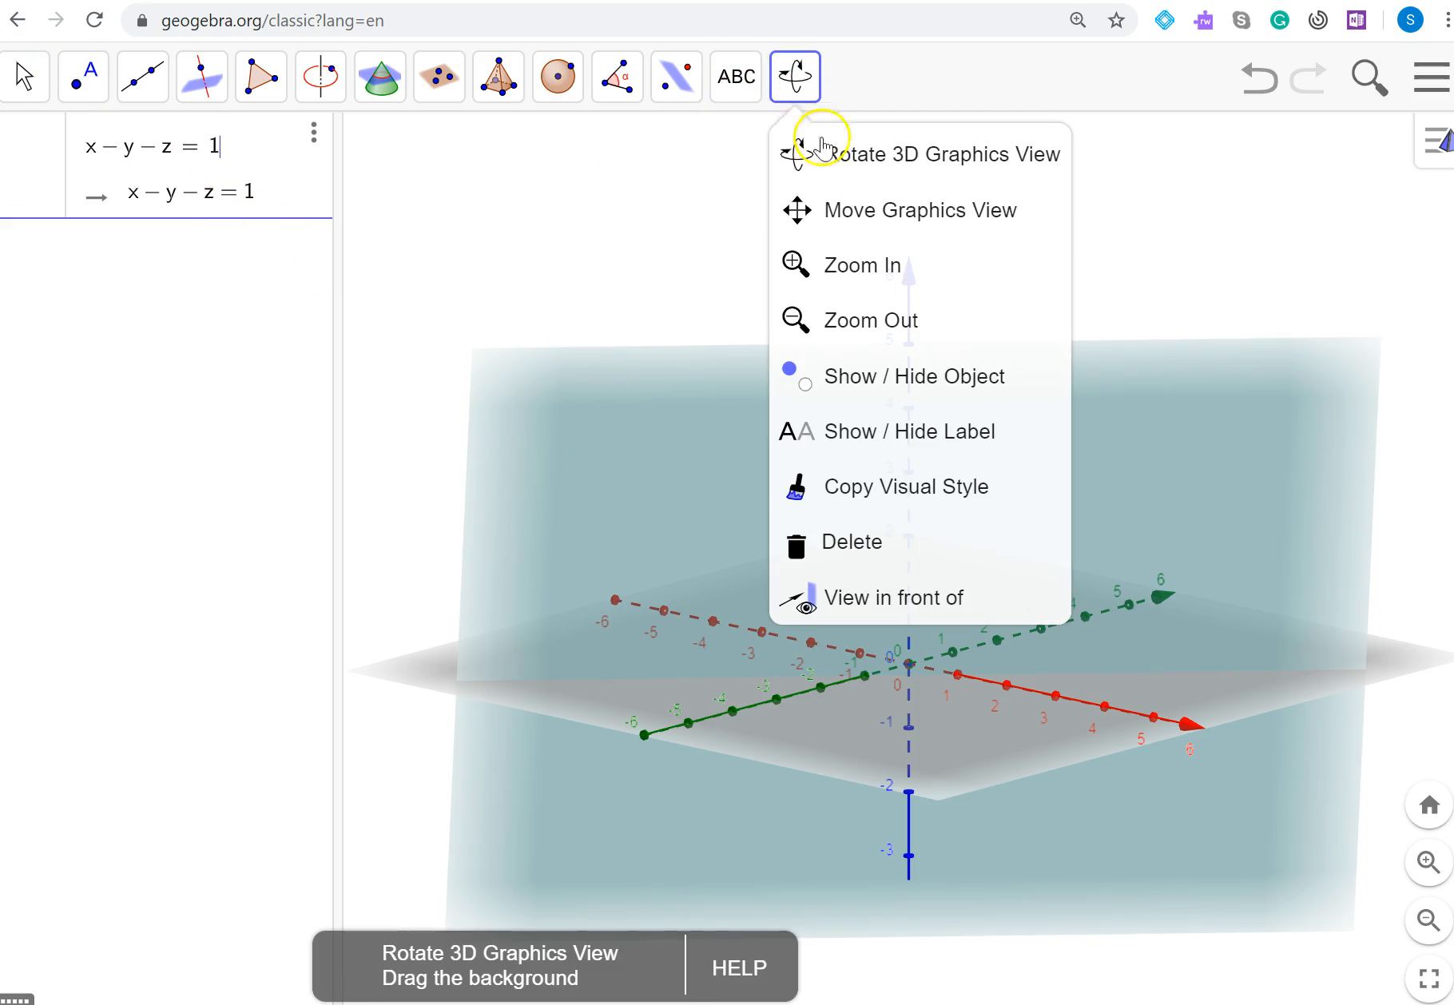
{"action": "left_click", "coordinate": [867, 152]}
{"action": "left_click_drag", "start_coordinate": [619, 373], "coordinate": [487, 381]}
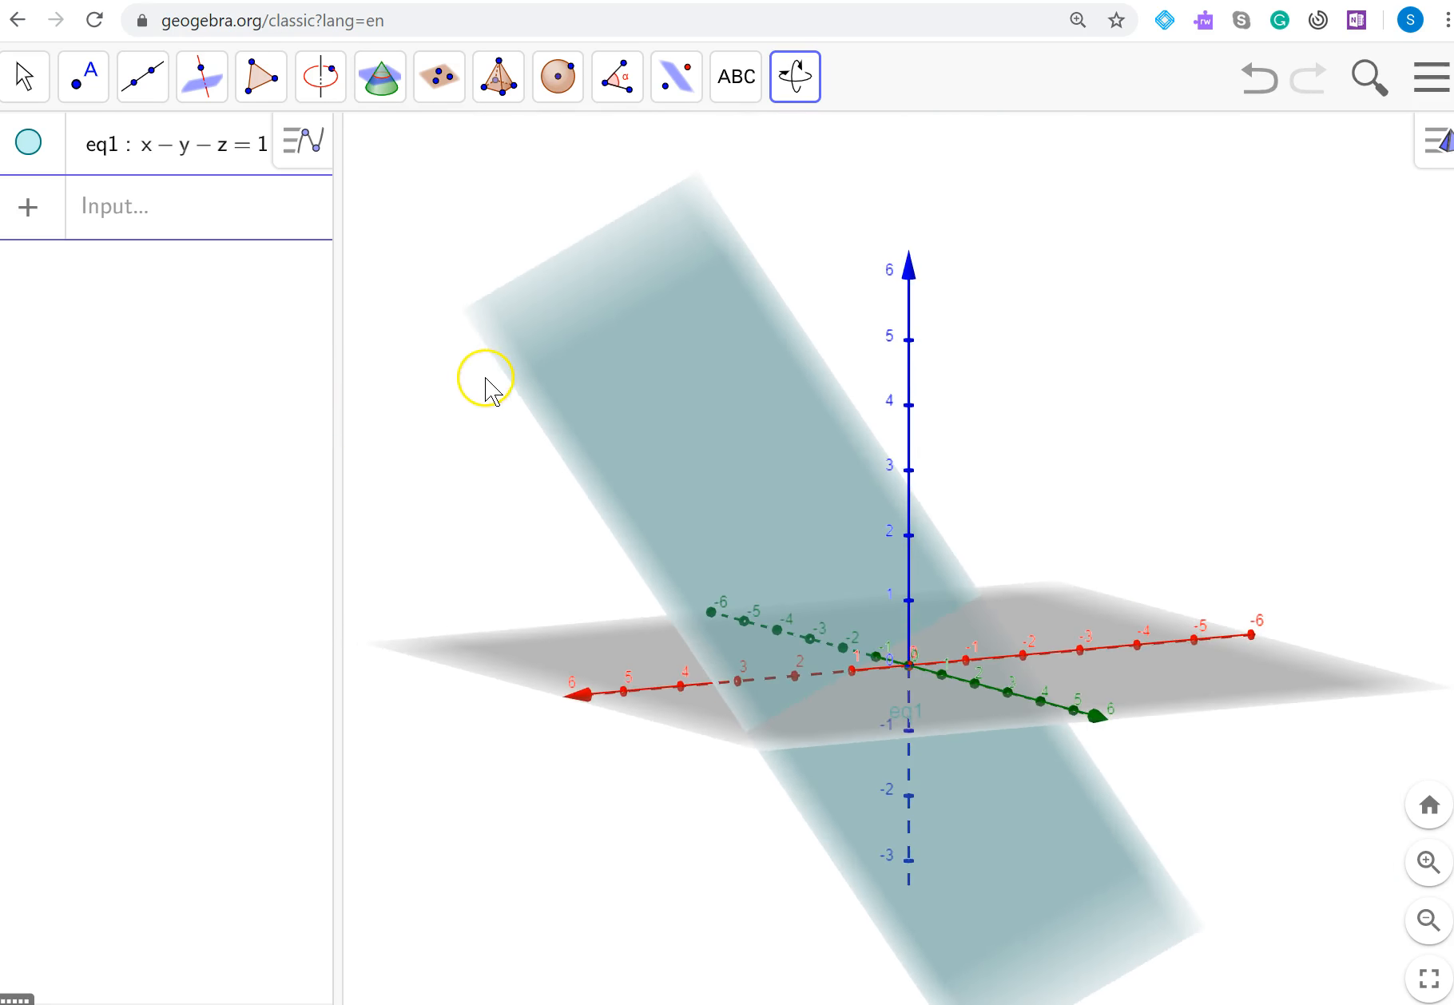
{"action": "left_click", "coordinate": [119, 209]}
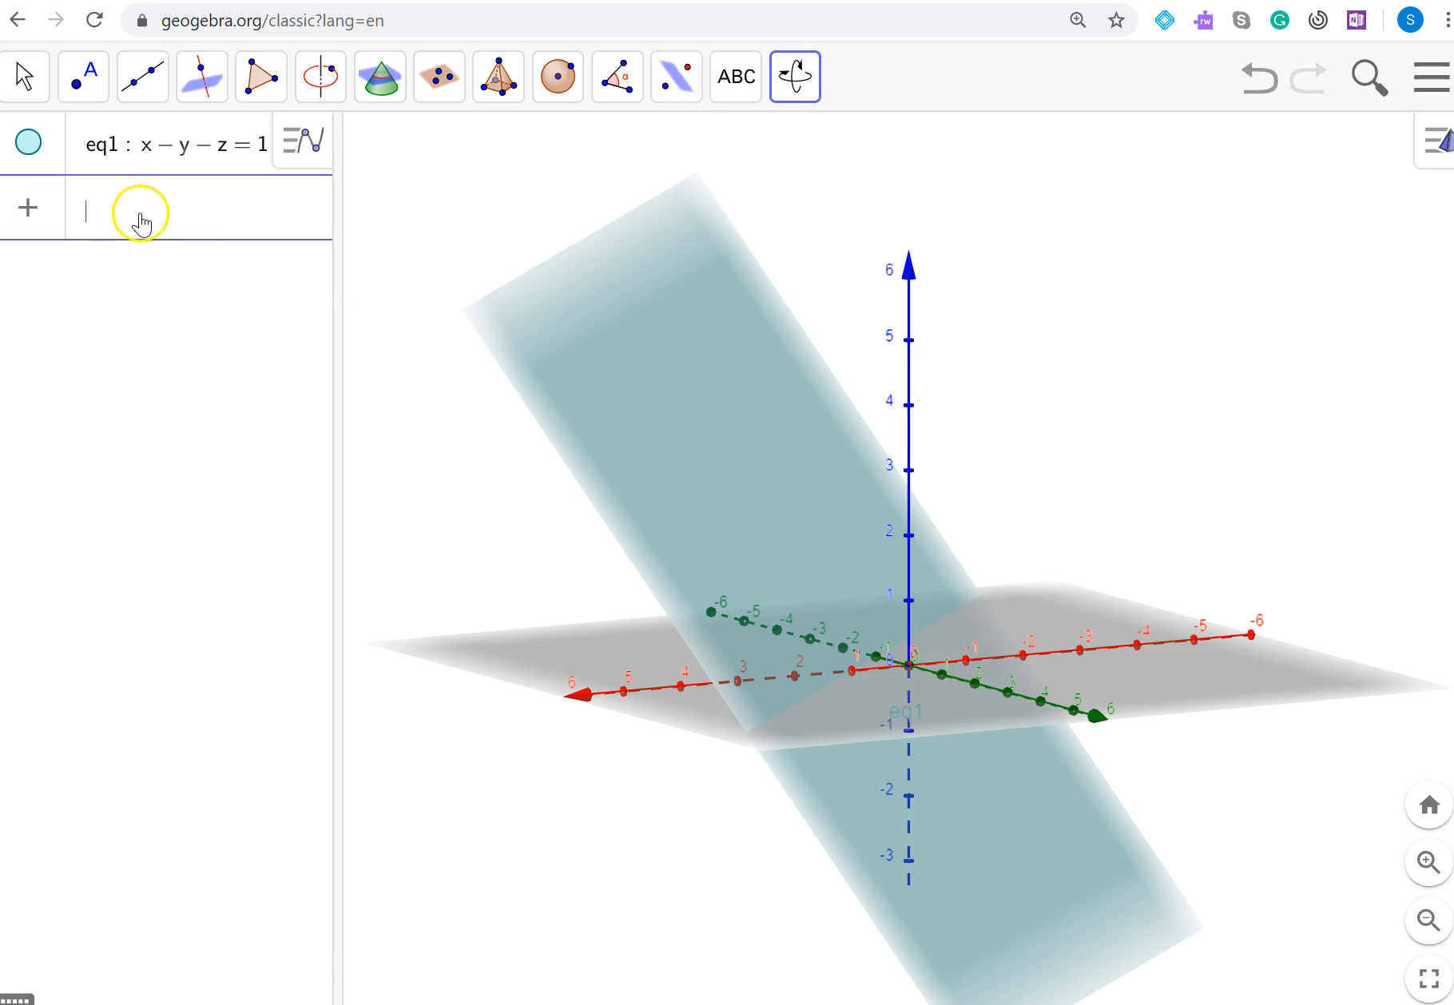
{"action": "type", "text": "x "}
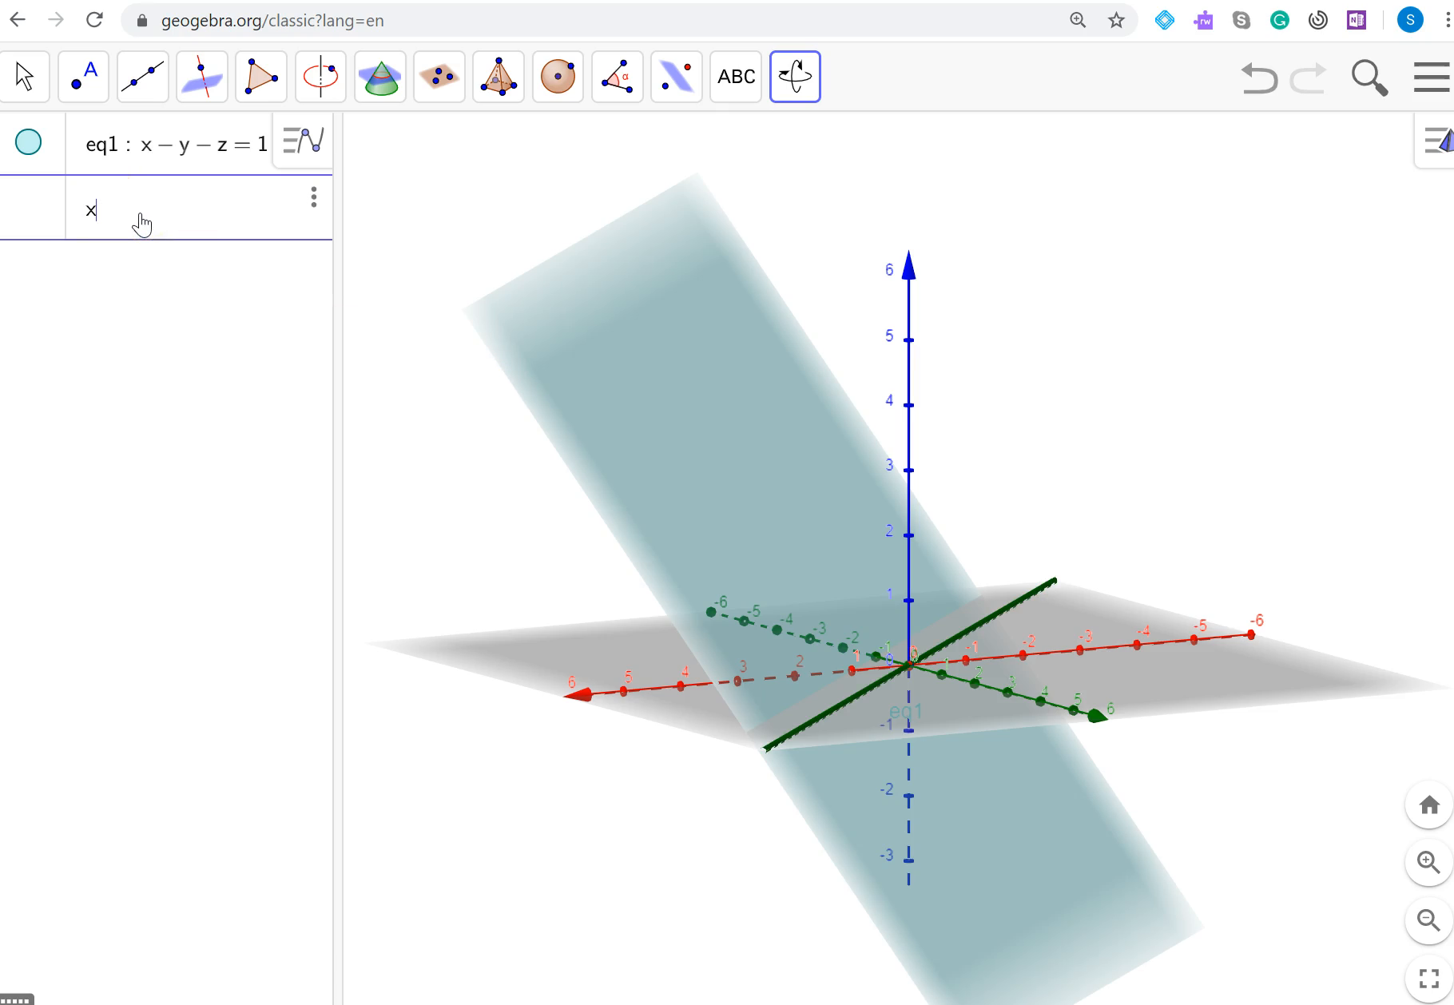
{"action": "type", "text": "+ y "}
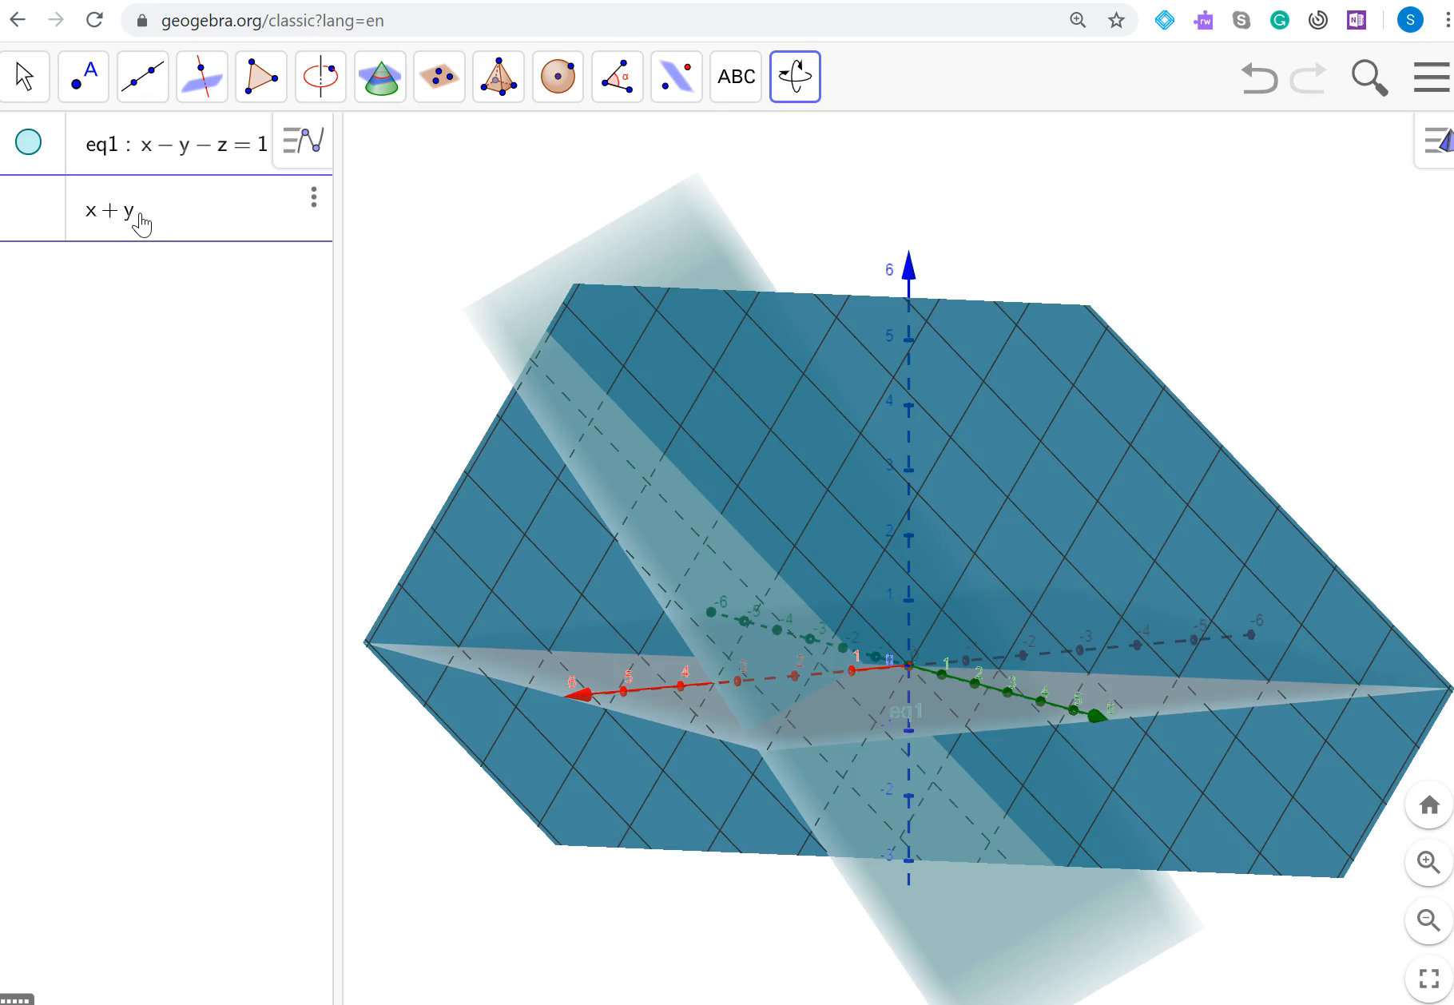
{"action": "type", "text": "+ z = "}
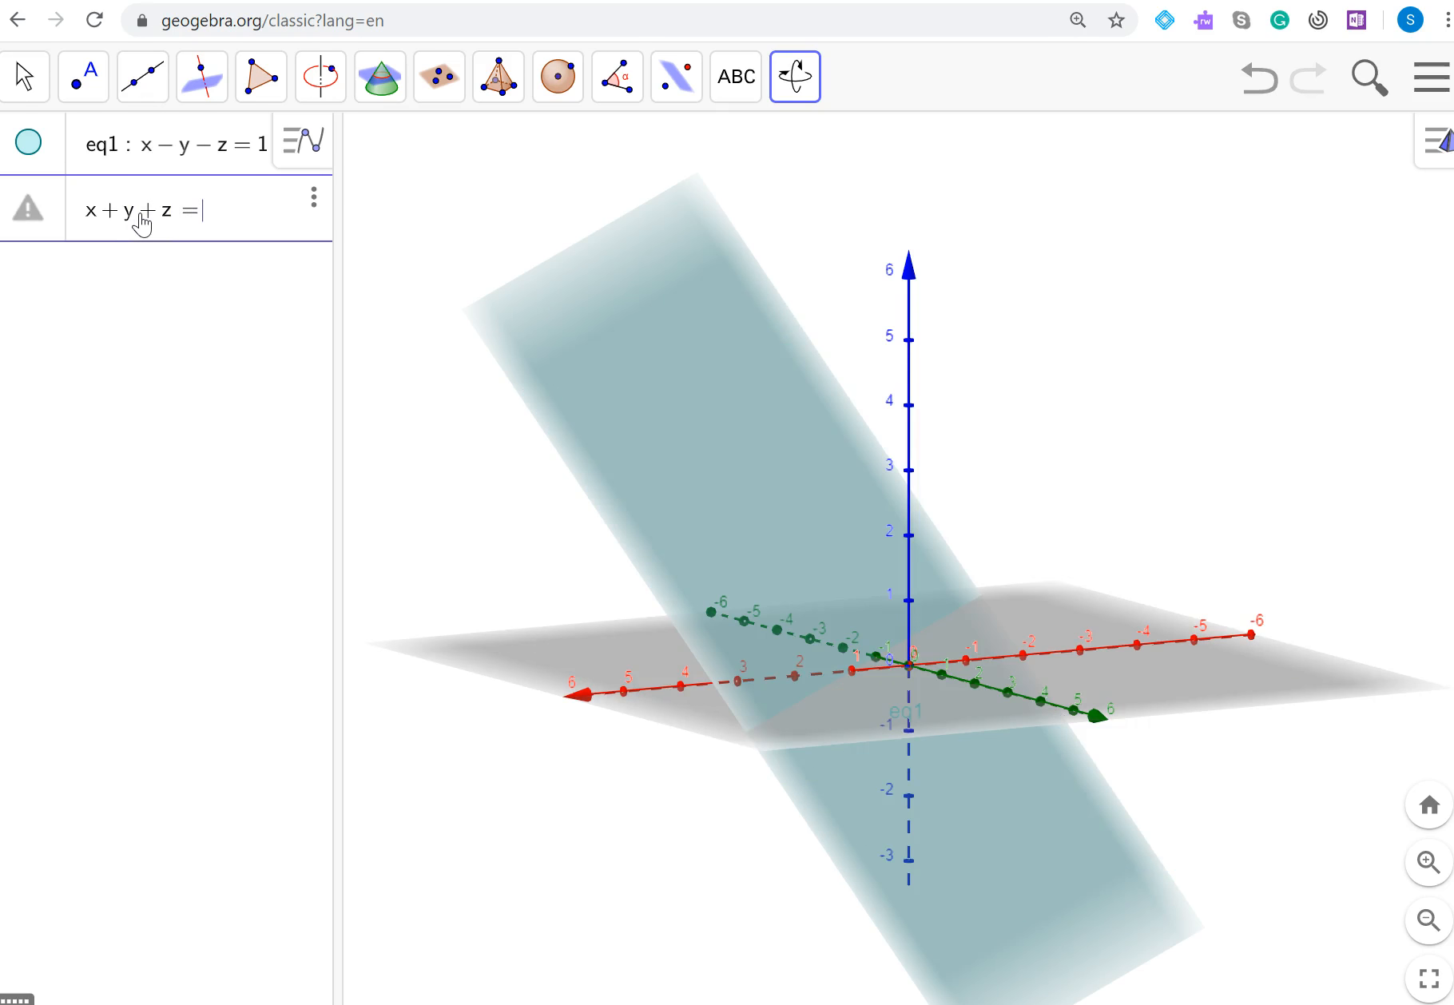
{"action": "type", "text": "2"}
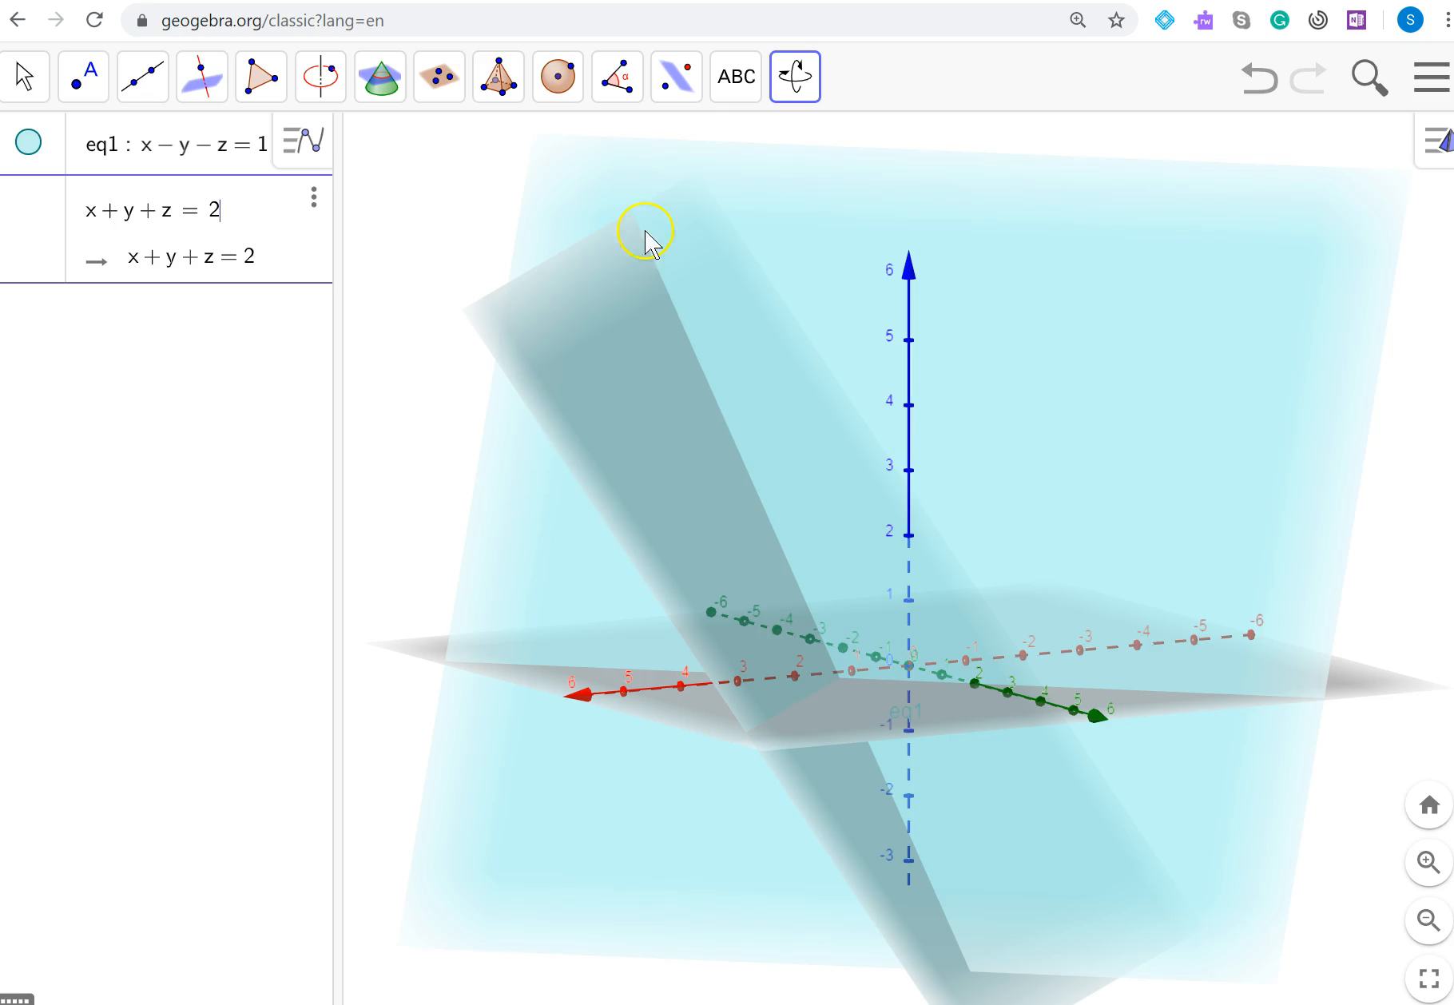
Step: Construct the intersection of the planes x + y + z = 2 and x − y − z = 1, and narrow the Algebra view
{"action": "left_click", "coordinate": [794, 77]}
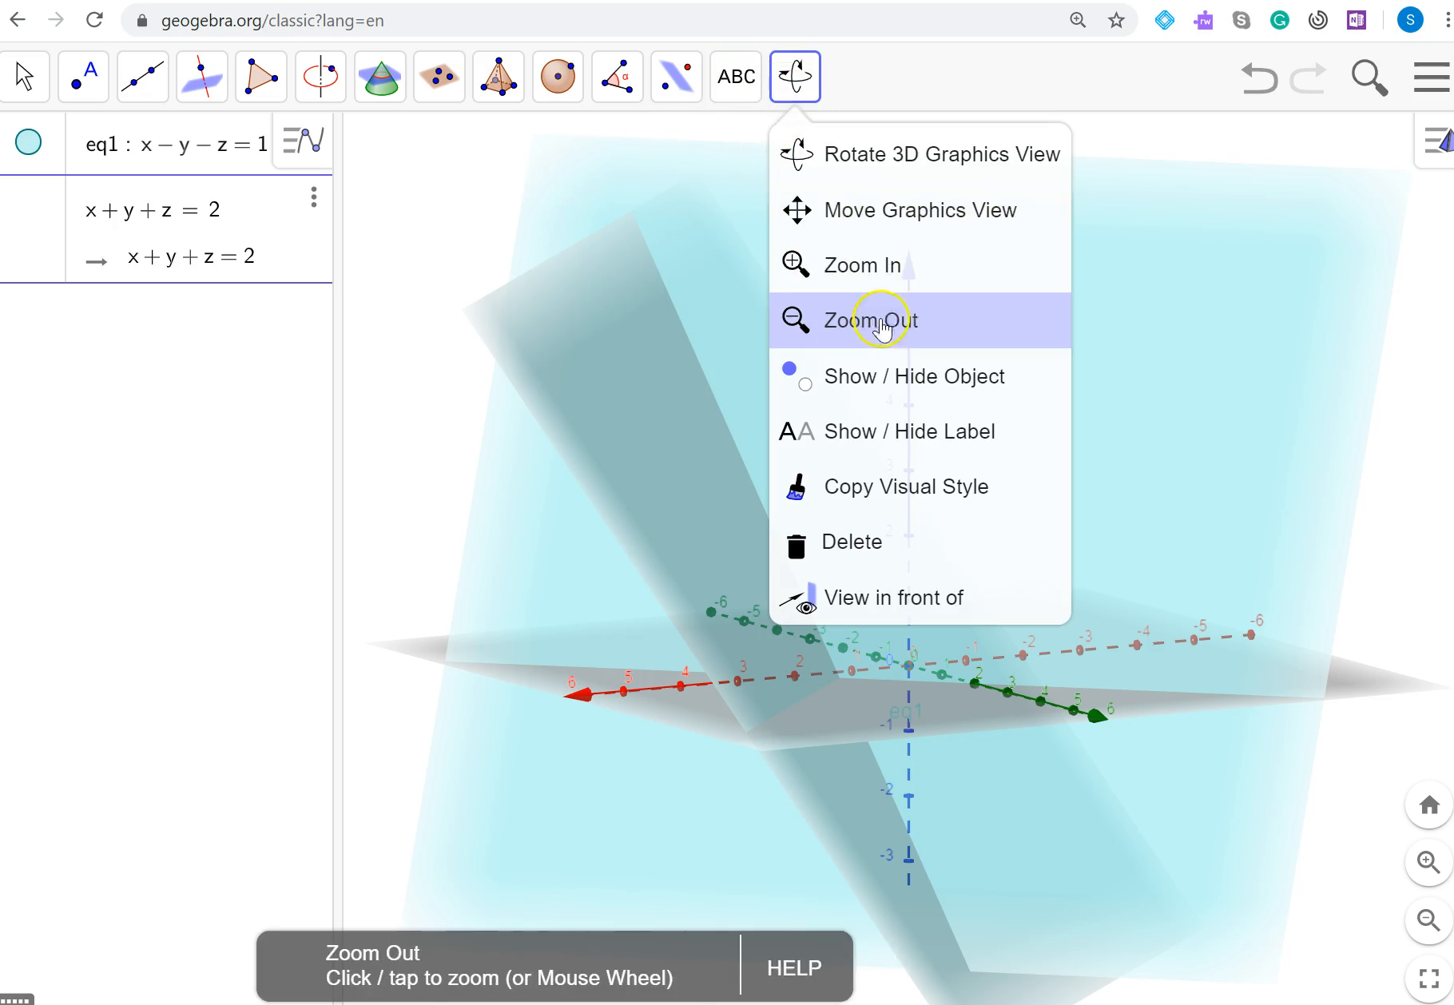
{"action": "left_click", "coordinate": [916, 162]}
{"action": "left_click_drag", "start_coordinate": [1142, 437], "coordinate": [687, 477]}
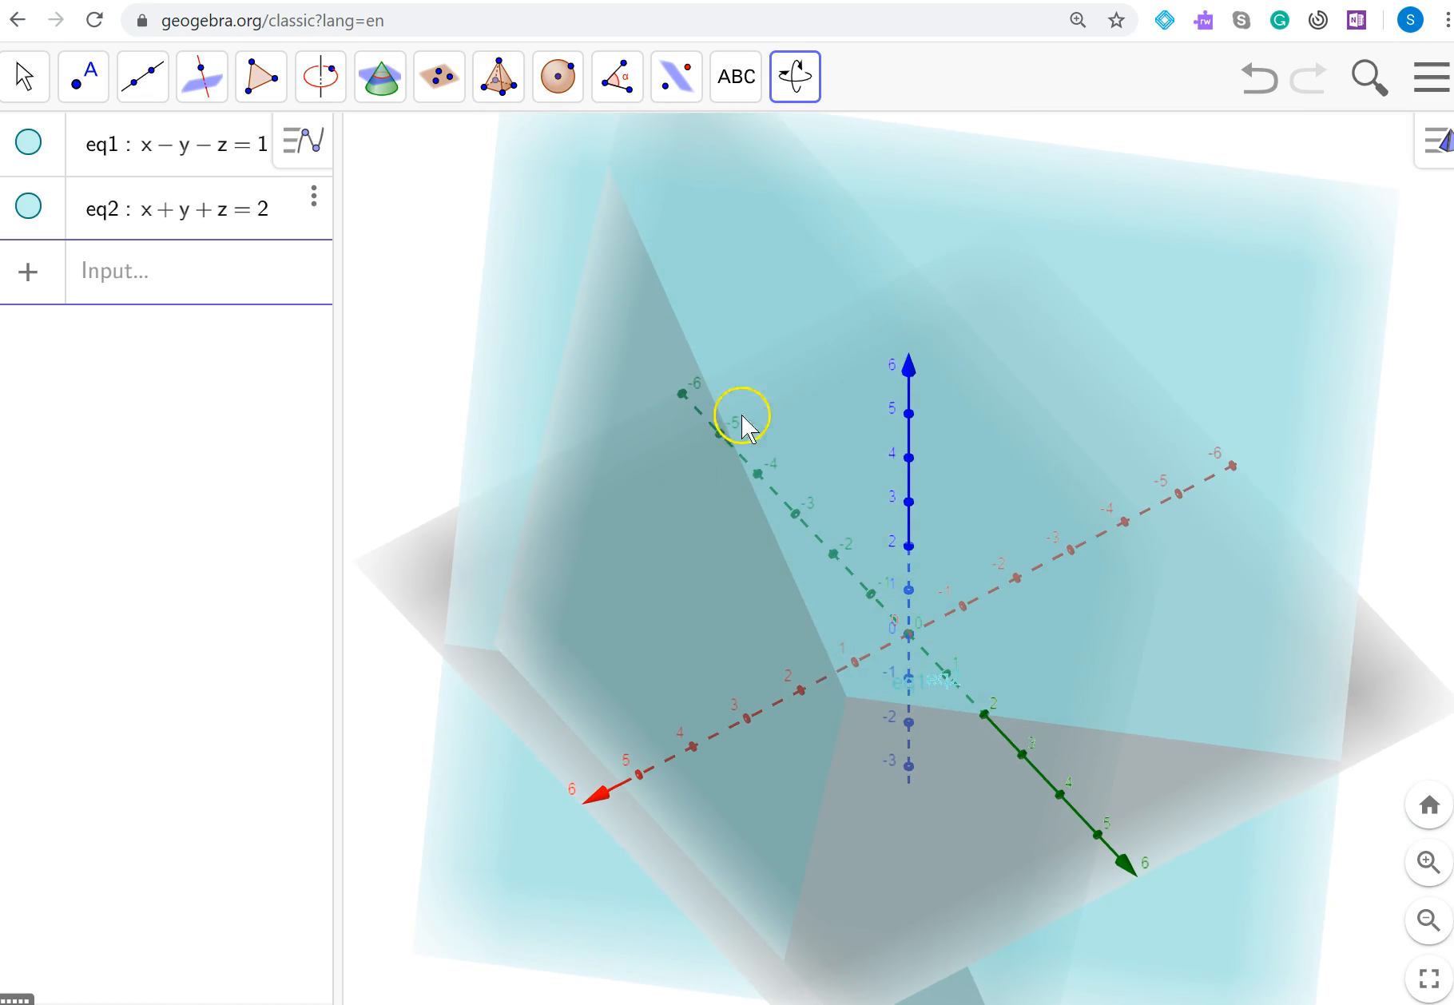
{"action": "left_click", "coordinate": [382, 80]}
{"action": "left_click", "coordinate": [402, 148]}
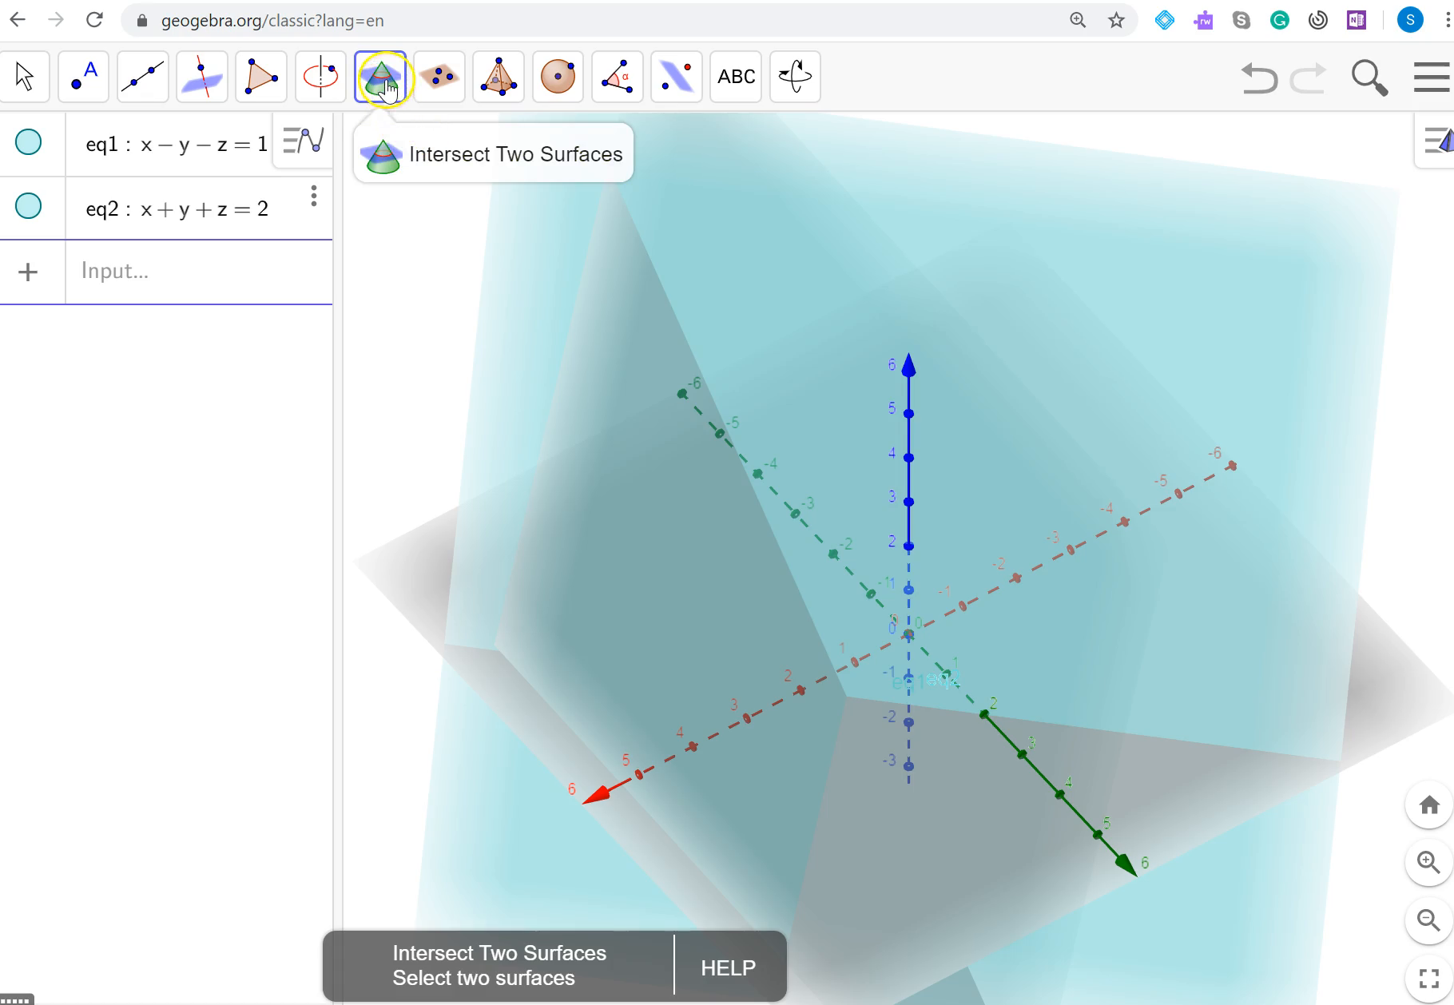
{"action": "left_click", "coordinate": [1083, 310]}
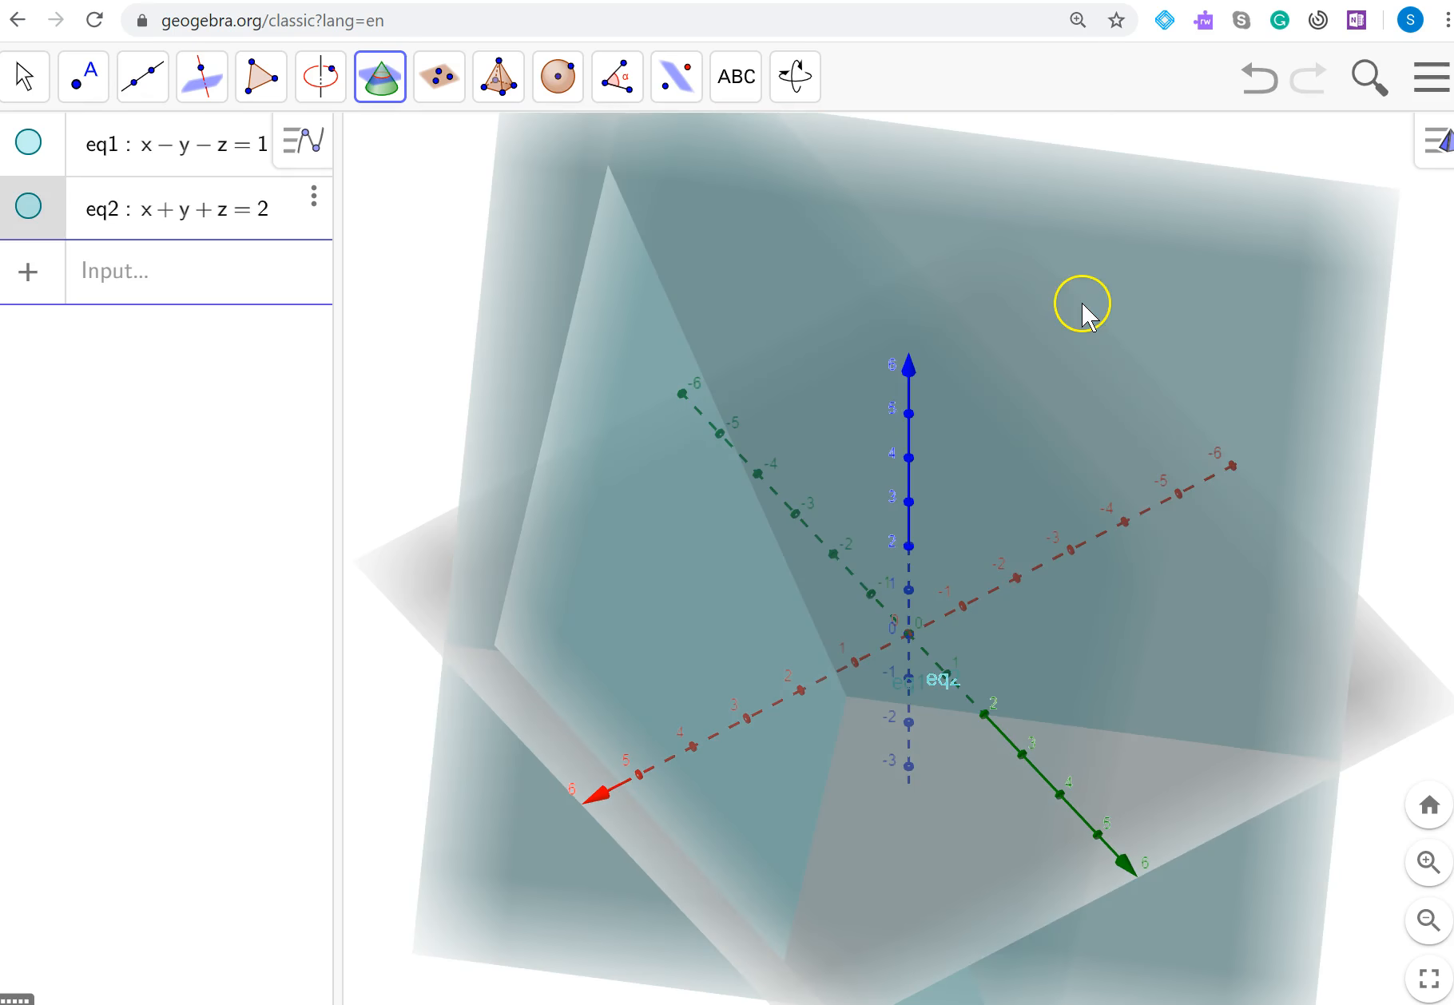
{"action": "left_click", "coordinate": [622, 495]}
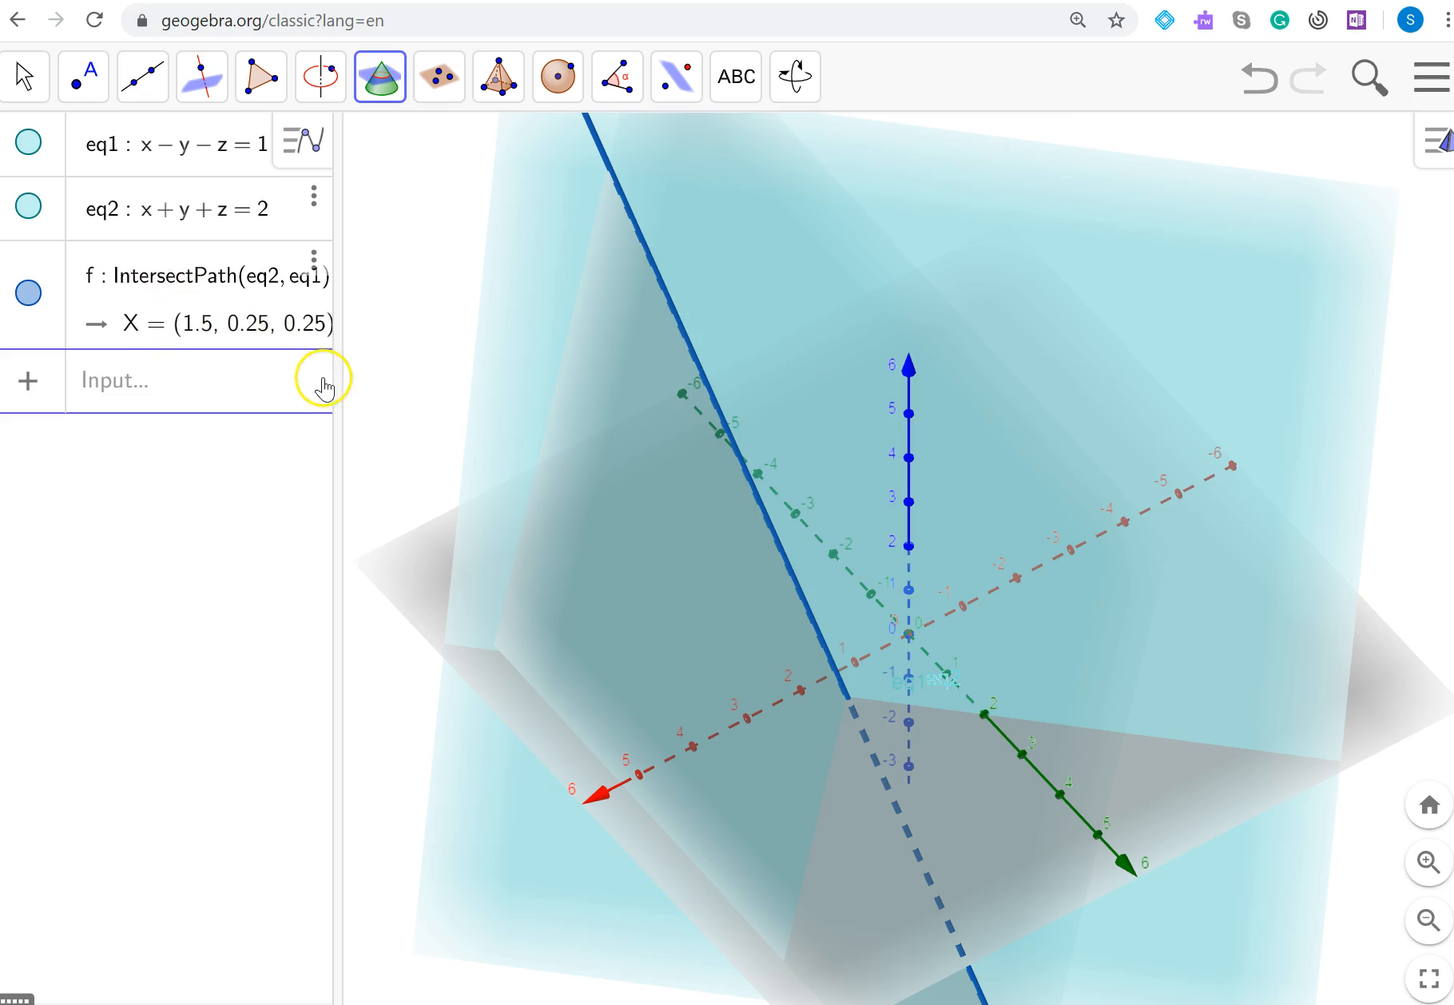
{"action": "left_click_drag", "start_coordinate": [338, 385], "coordinate": [255, 403]}
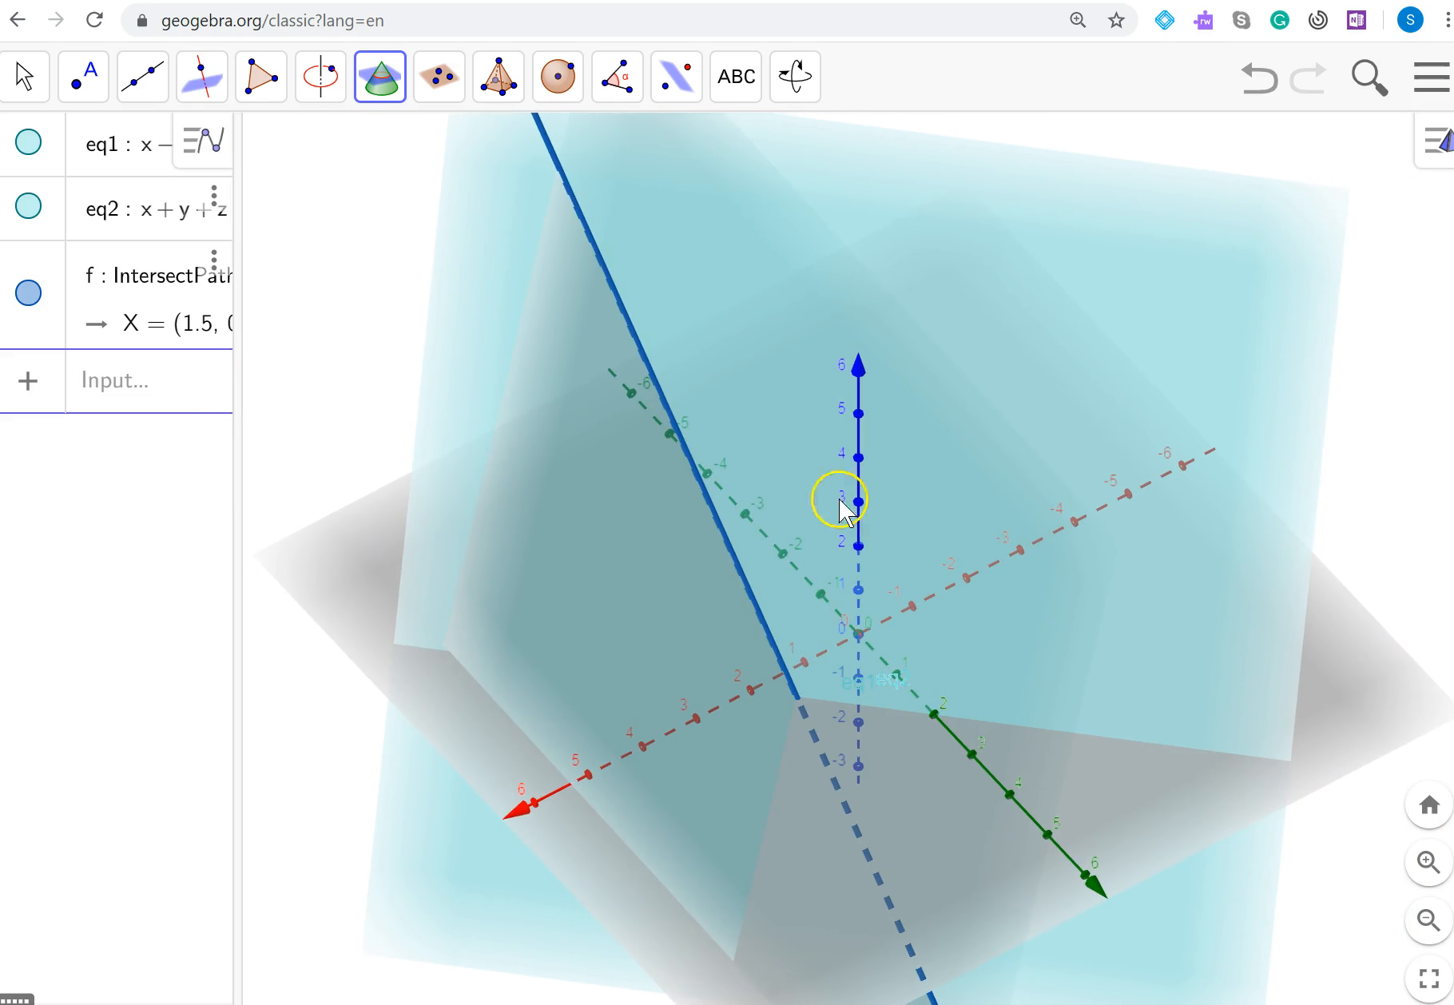